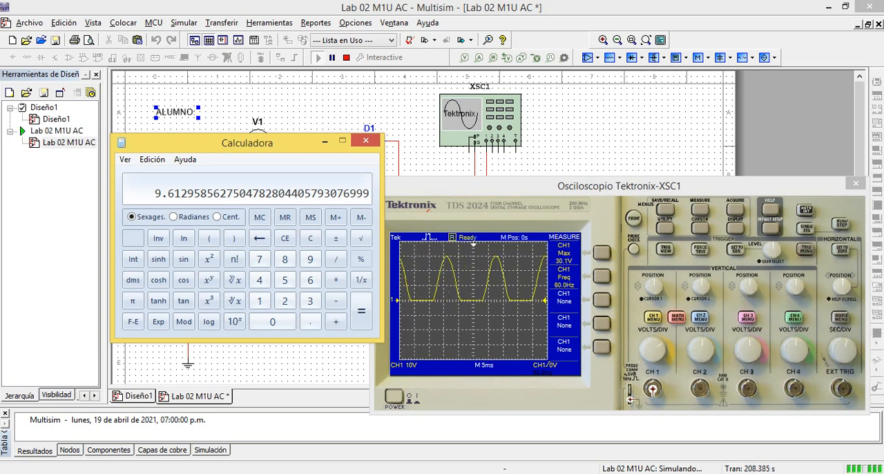
Minimize the calculator and switch to the Word lab guide to review task 2 on measuring output voltages with the Agilent multimeter
click(324, 140)
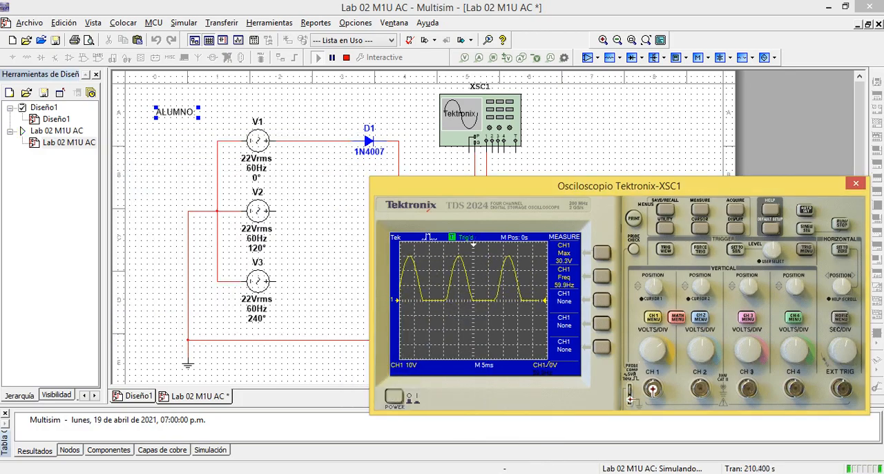
key(alt+Tab)
scroll(444, 283, down, 2)
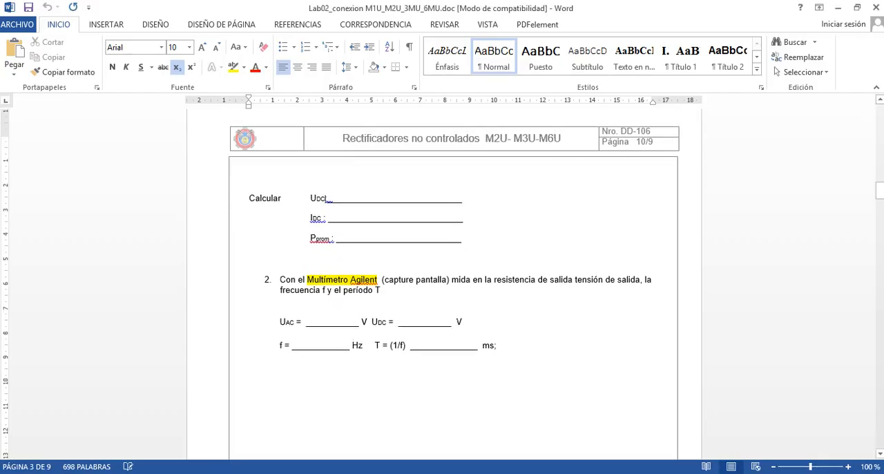
drag(306, 277, 377, 277)
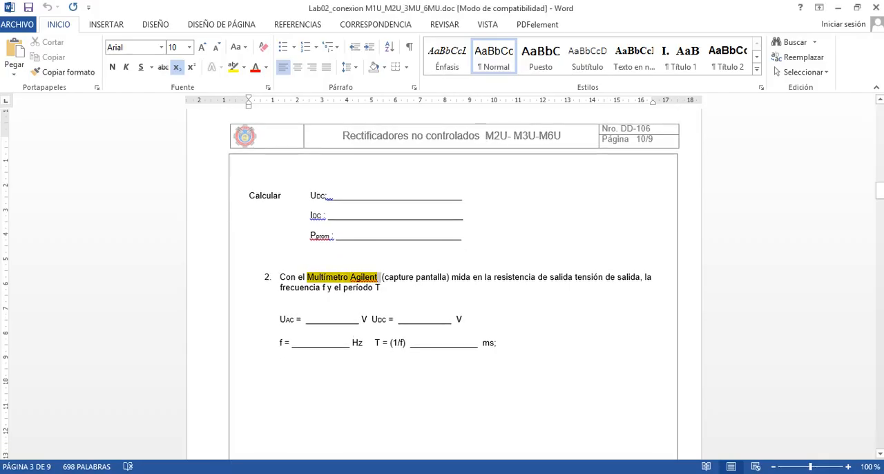
click(476, 277)
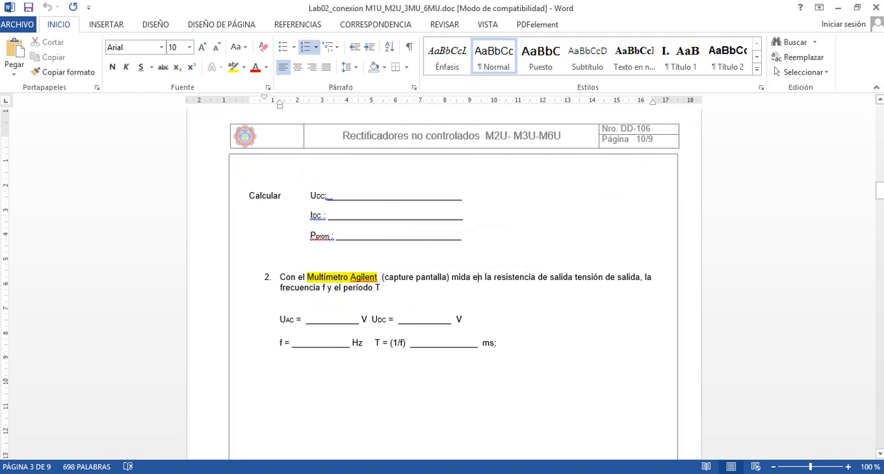
drag(280, 319, 295, 318)
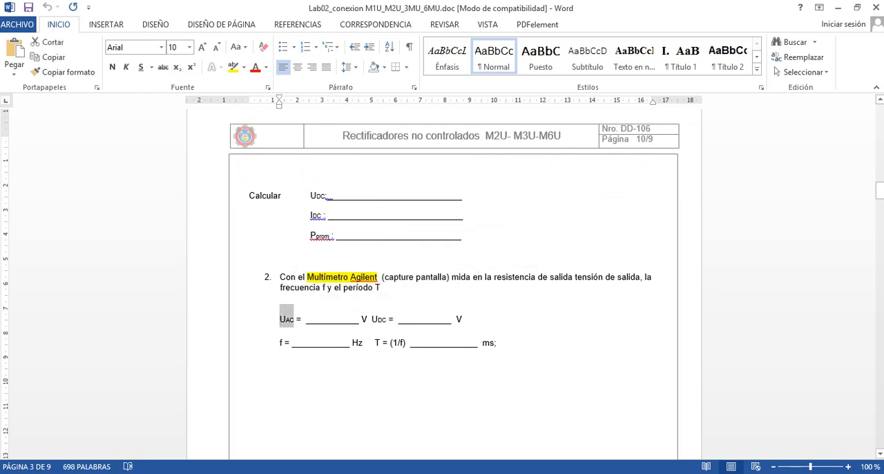
Switch back to Multisim and compare the channel 1 waveform with AC and DC coupling on the Tektronix oscilloscope, ending on DC
key(alt+Tab)
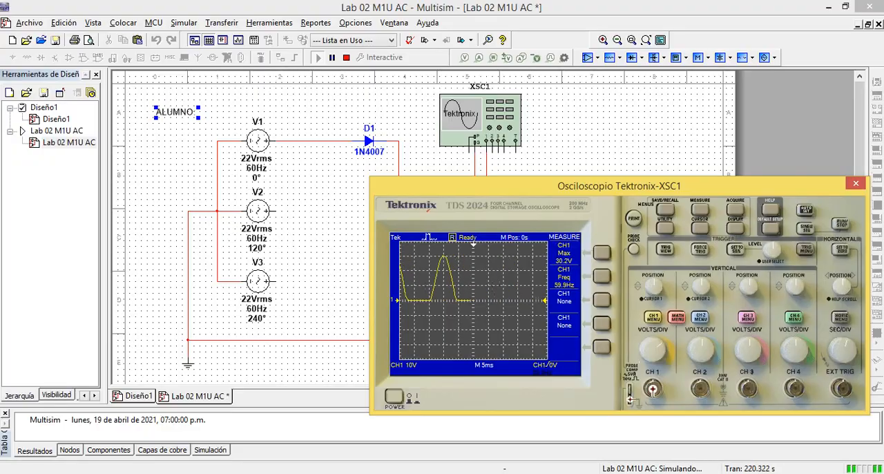
drag(620, 186, 615, 178)
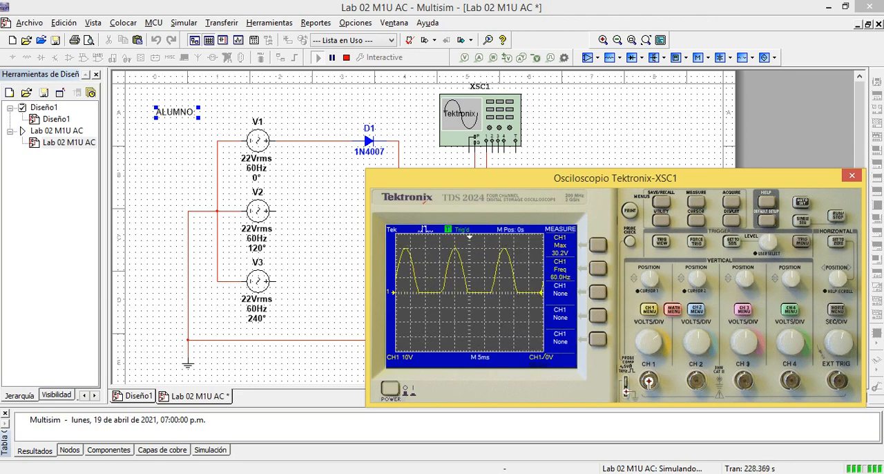
click(649, 308)
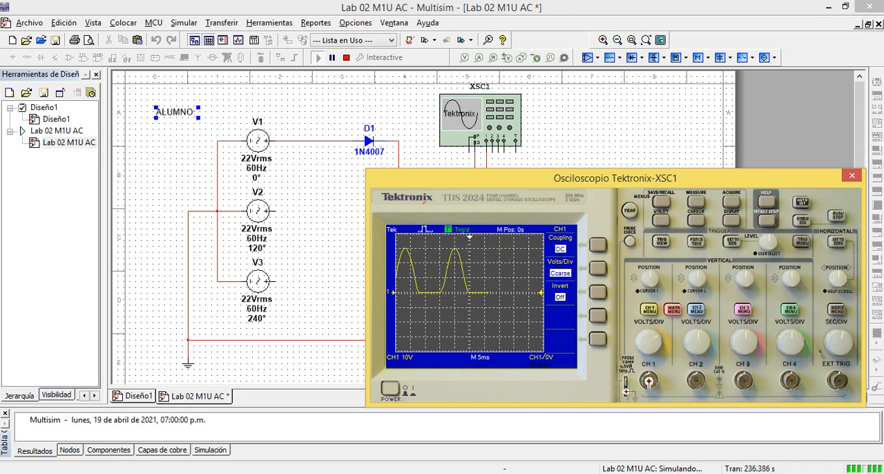
click(598, 244)
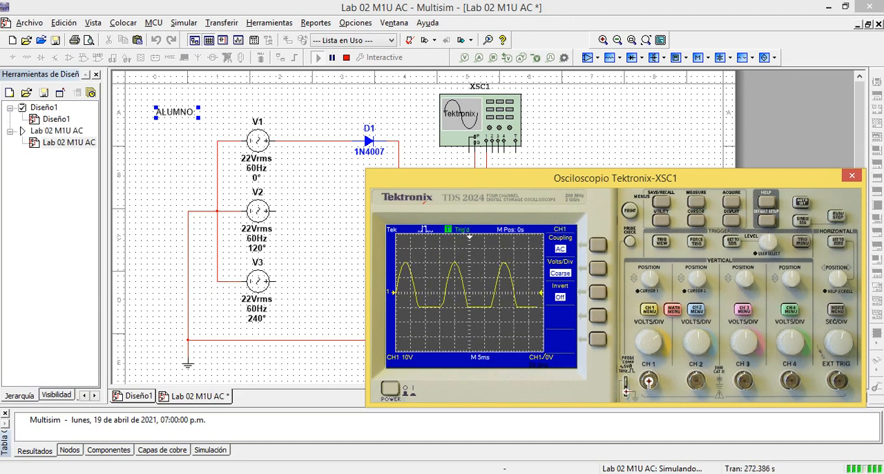
click(598, 245)
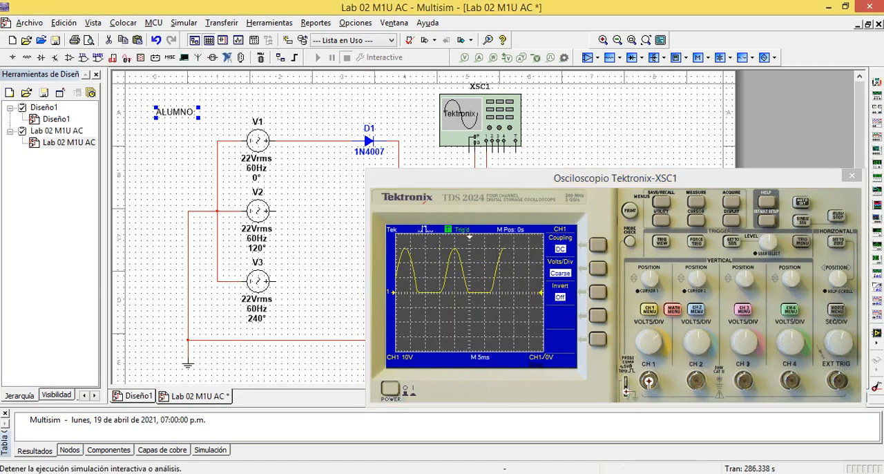
Stop the simulation, close the oscilloscope view, and place an Agilent multimeter beside the oscilloscope on the schematic
click(346, 58)
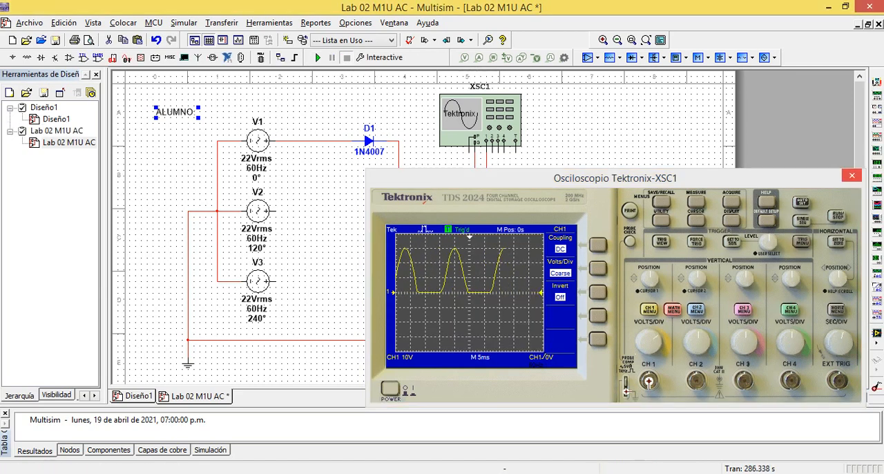
click(851, 175)
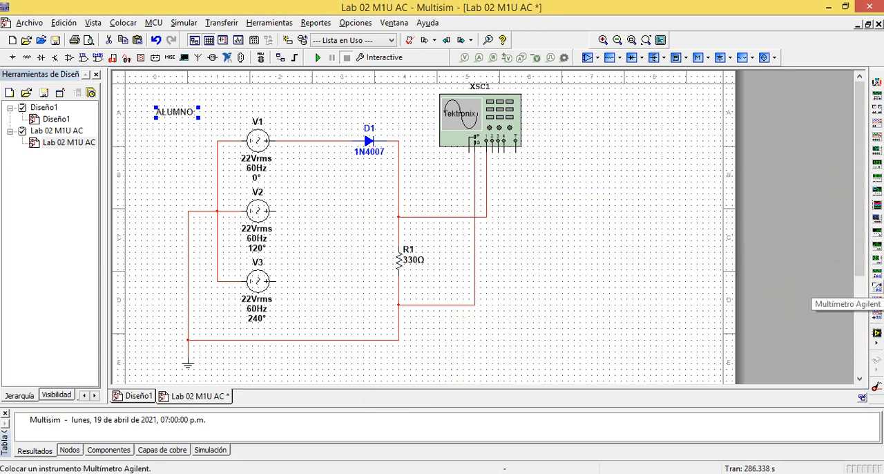
click(876, 287)
click(568, 181)
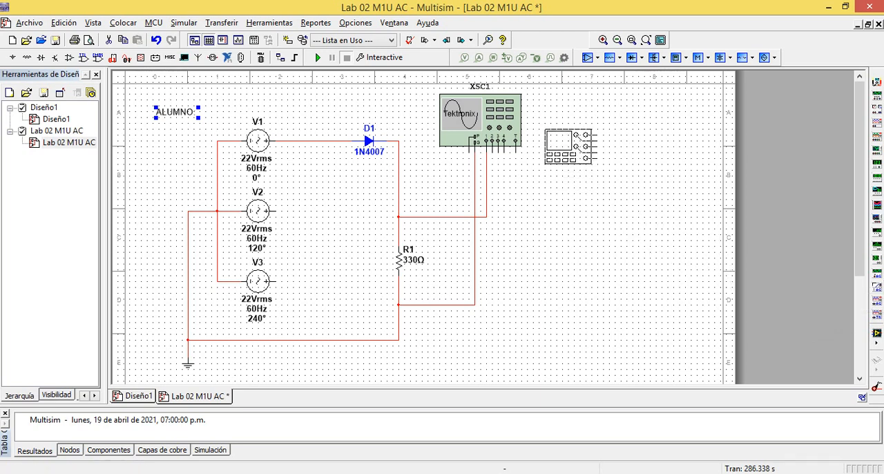
click(570, 146)
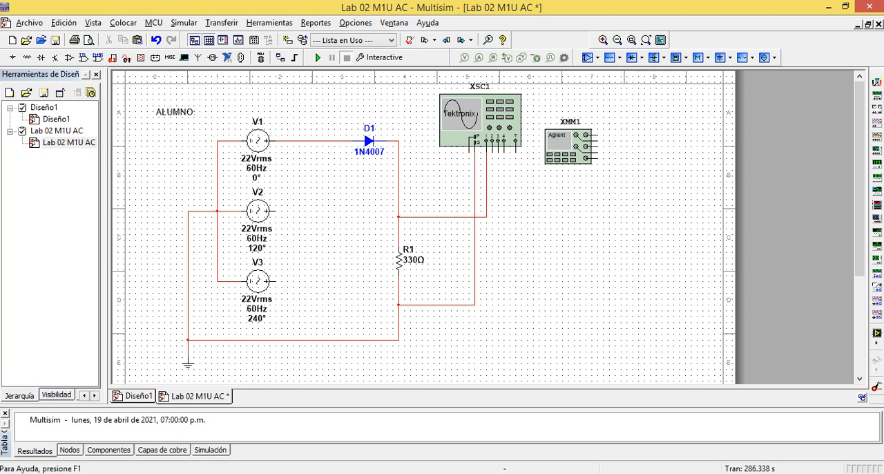
Wire the Agilent multimeter's HI and LO voltage inputs across the load resistor R1, HI above it and LO below it
click(591, 135)
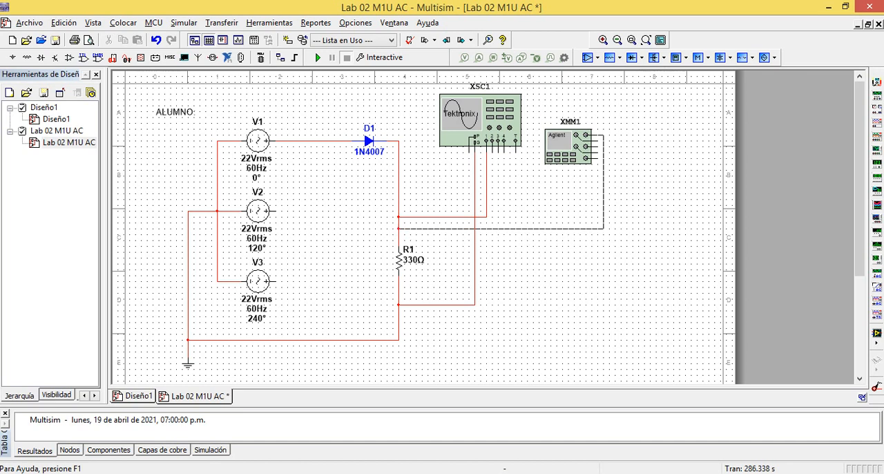
click(399, 228)
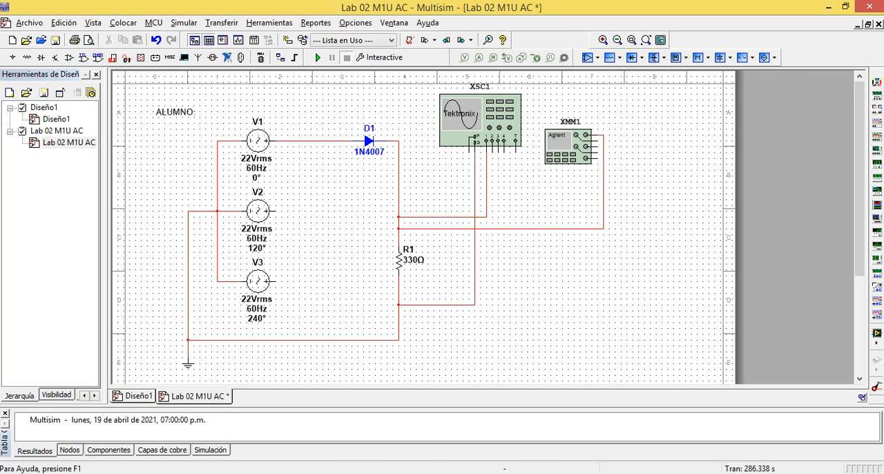
click(592, 147)
click(398, 327)
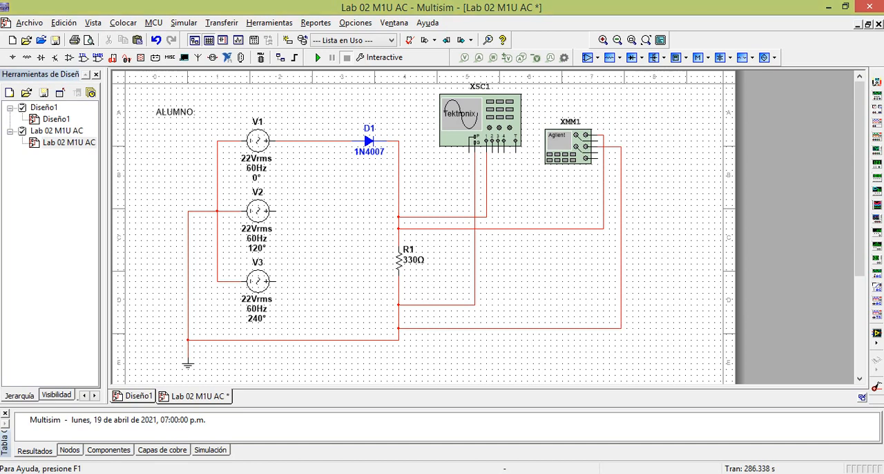
click(569, 147)
click(603, 206)
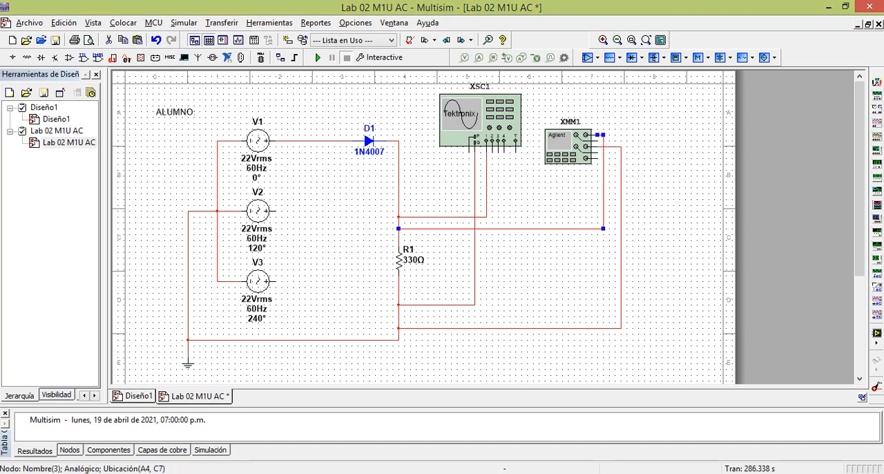
click(620, 214)
Run the simulation and measure R1's DC voltage with the Agilent multimeter powered on
click(318, 57)
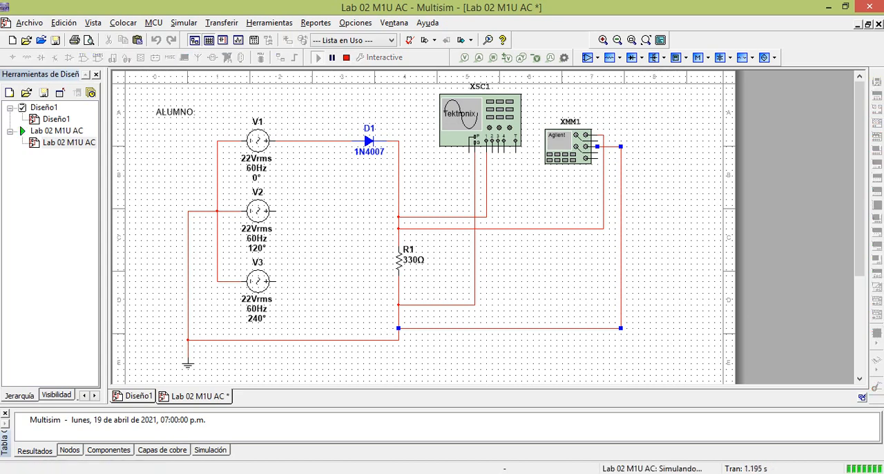
double_click(567, 145)
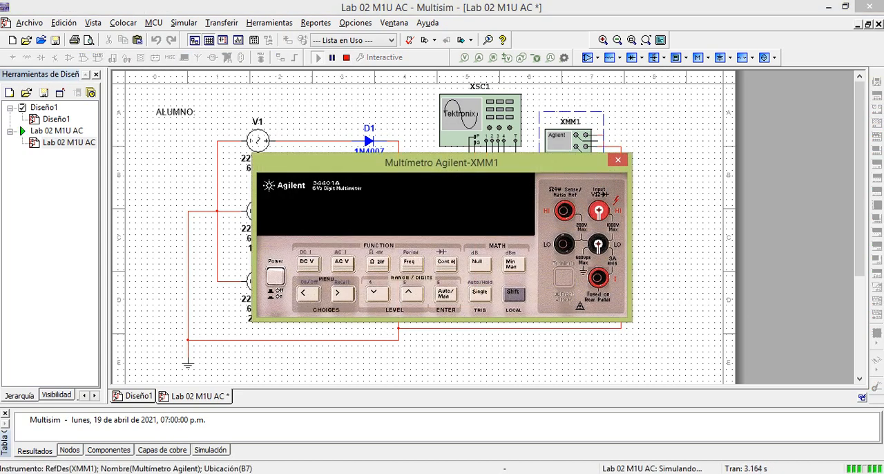
drag(439, 162, 633, 213)
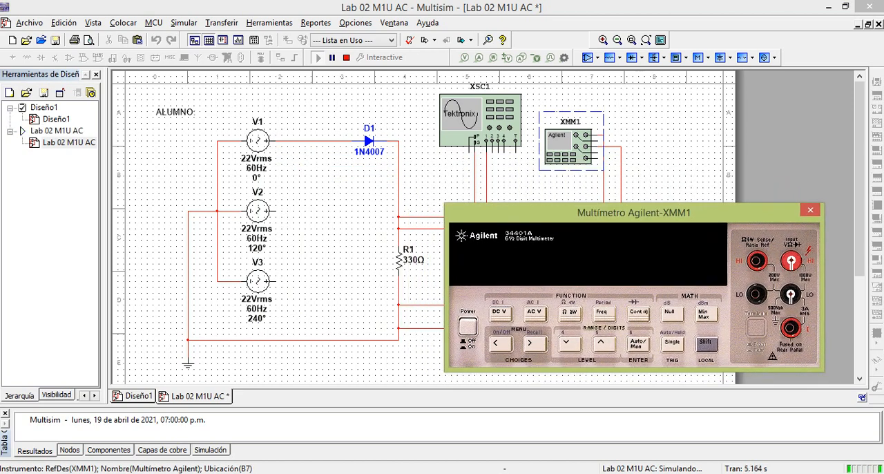
click(467, 324)
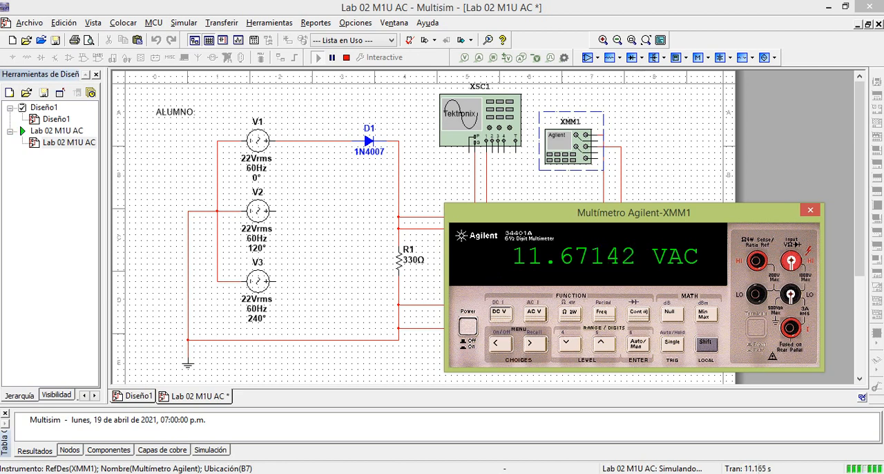
click(498, 311)
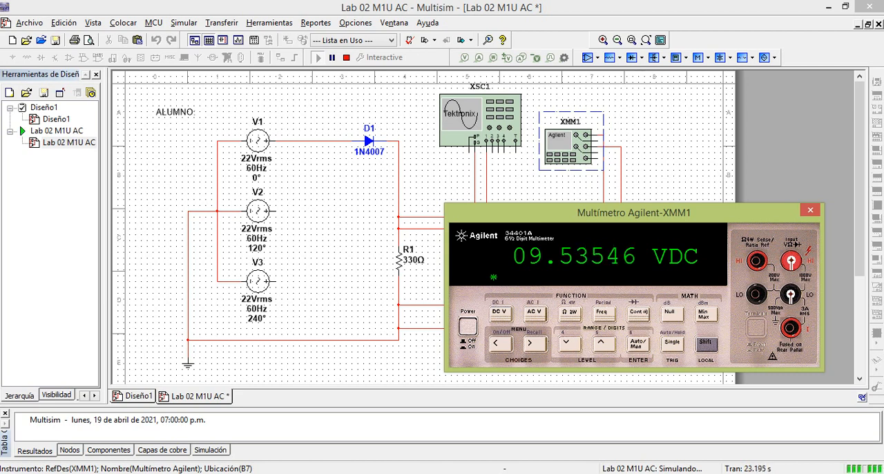
Calculate 30.2 divided by π in the calculator to compare with the measured DC voltage
key(alt+Tab)
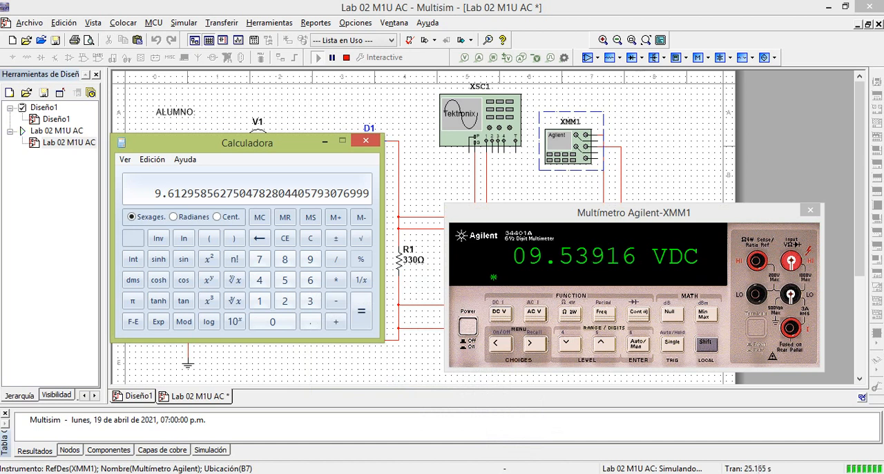
key(Escape)
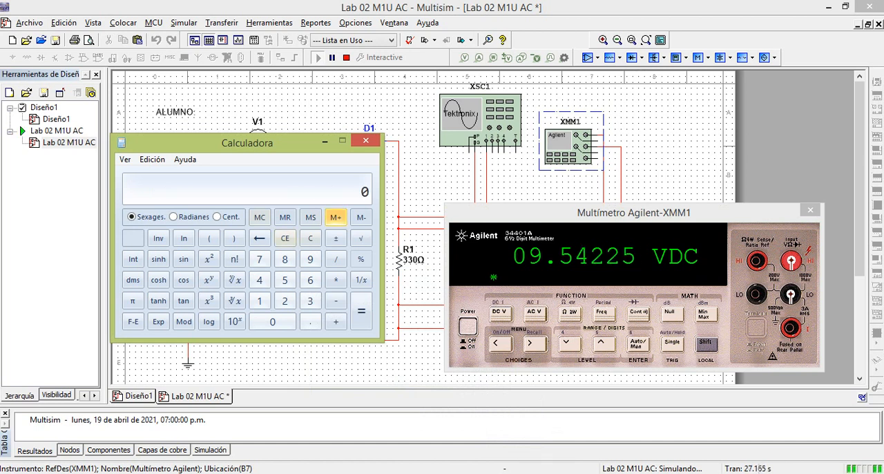
text(30.2)
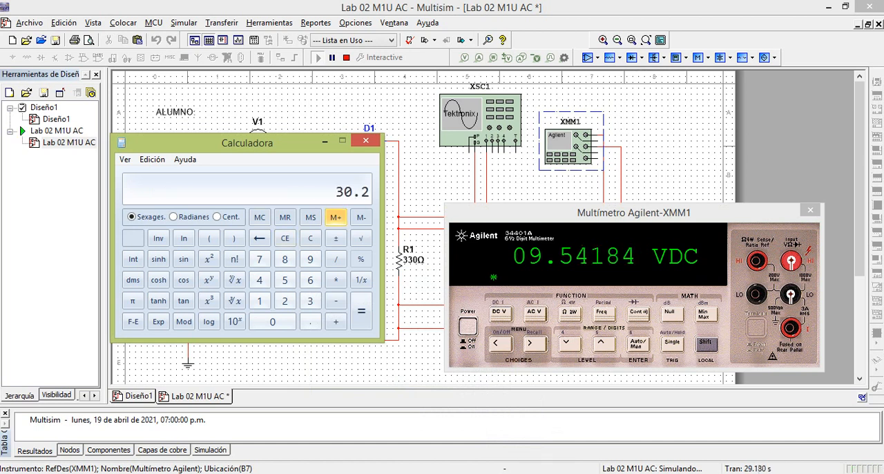
key(slash)
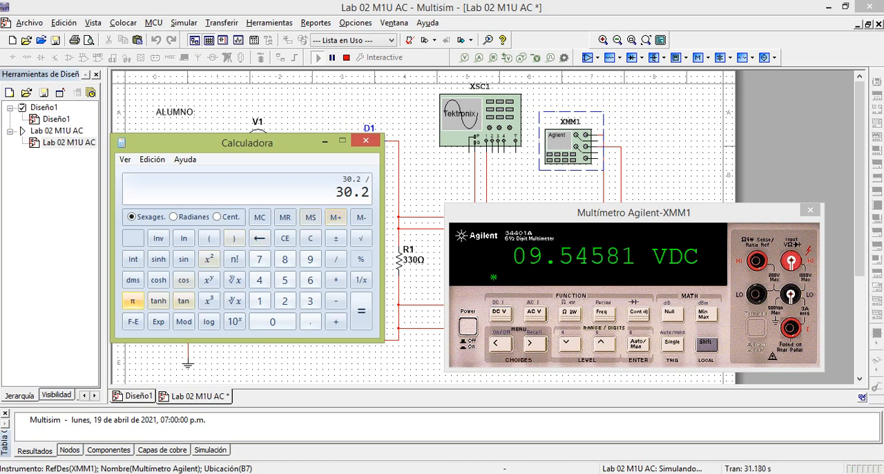
click(132, 300)
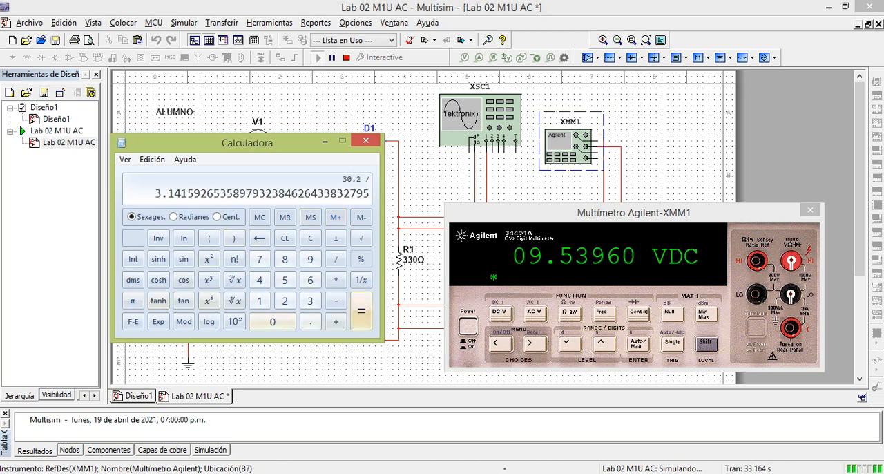
click(360, 310)
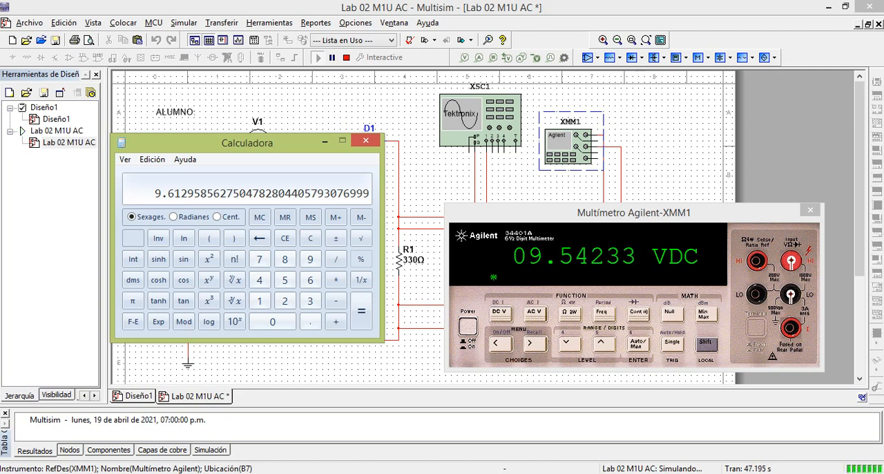
Set the multimeter to AC voltage and consult the half-wave rectifier formulas in the PowerPoint slides and the PDF textbook
click(535, 314)
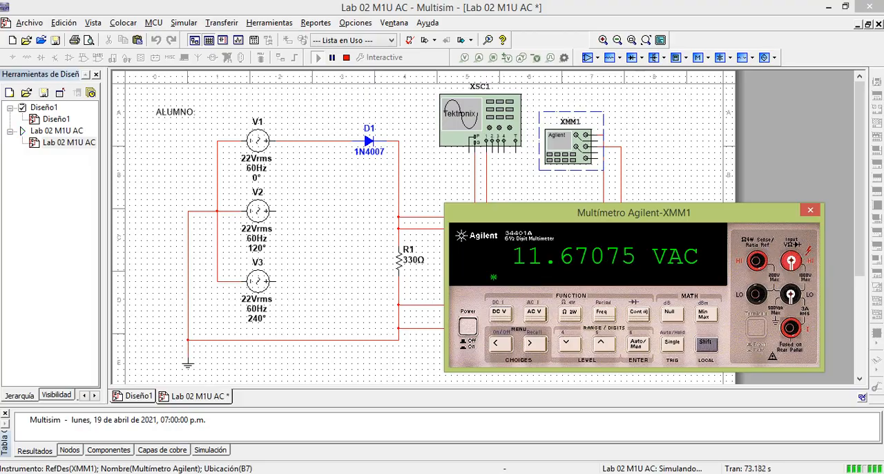
key(alt+Tab)
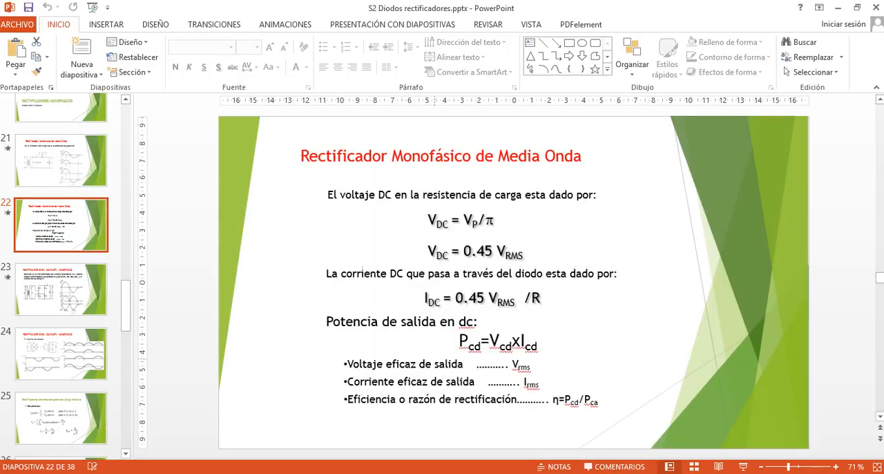
key(alt+Tab)
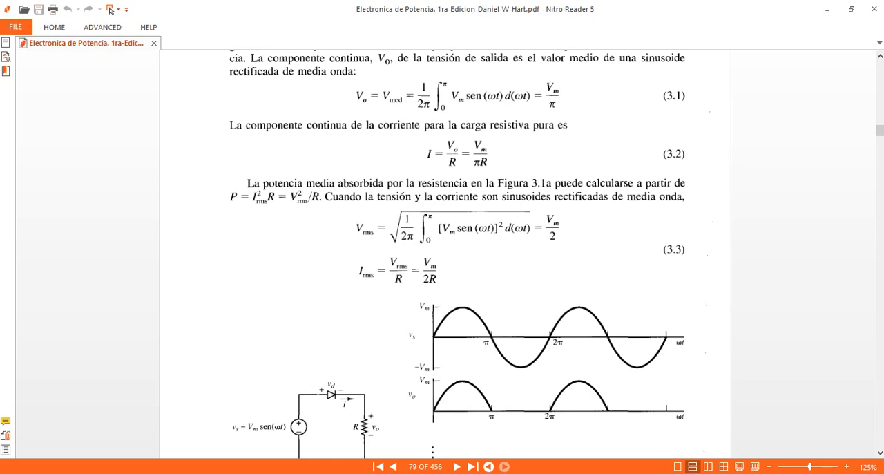
Return to Multisim, open the Tektronix oscilloscope and arrange it so its screen and the multimeter reading are both in view
key(alt+Tab)
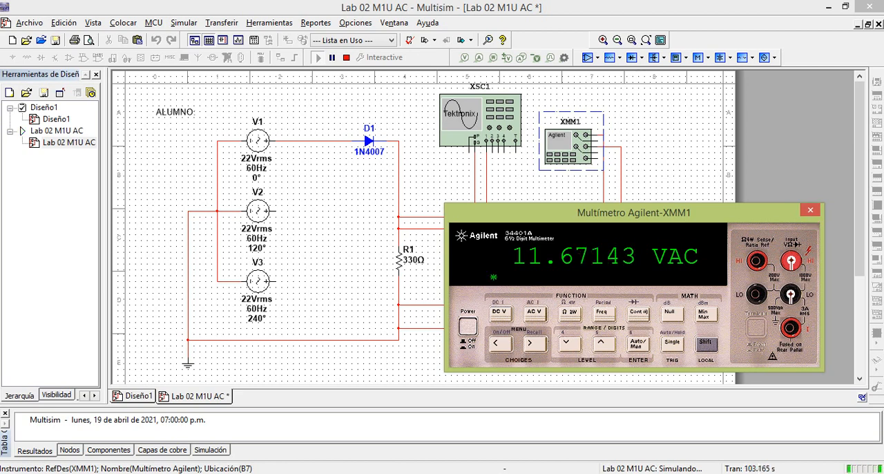
double_click(479, 121)
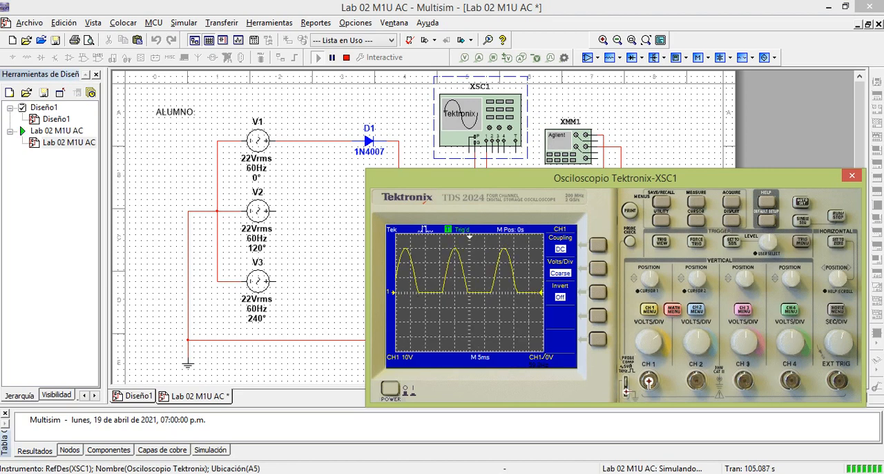
drag(628, 175, 260, 50)
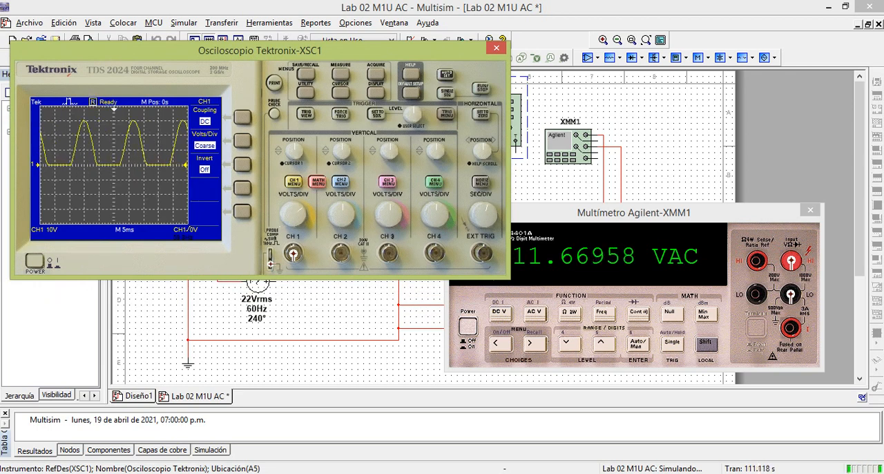
Switch oscilloscope channel 1 to AC coupling and display its measurements
click(242, 118)
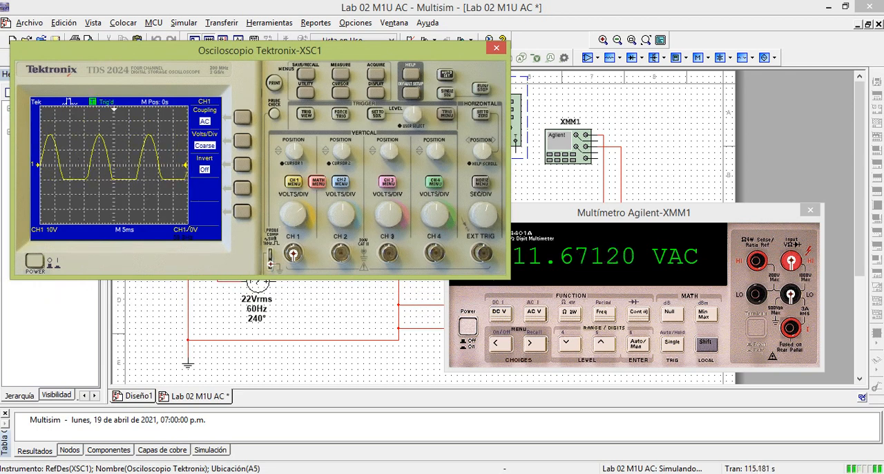
click(341, 74)
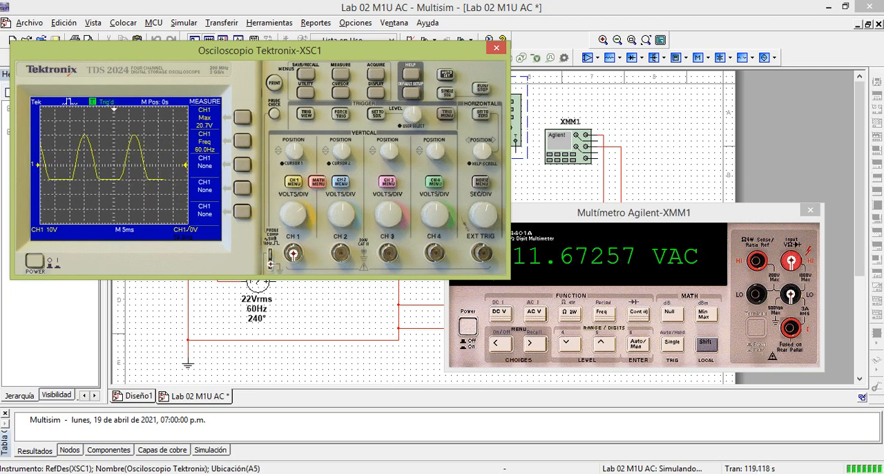
Switch to the calculator, clear it and divide the channel 1 peak of 20.6 by 2 for the theoretical RMS voltage
key(alt+Tab)
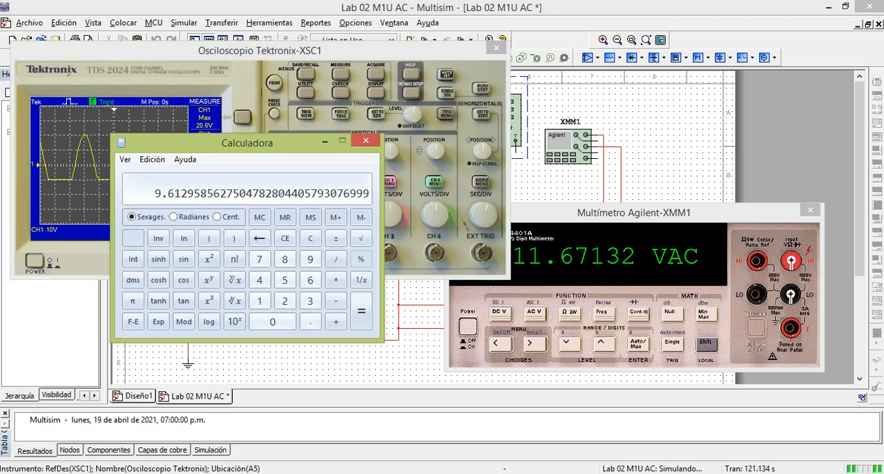
key(Escape)
drag(283, 143, 363, 197)
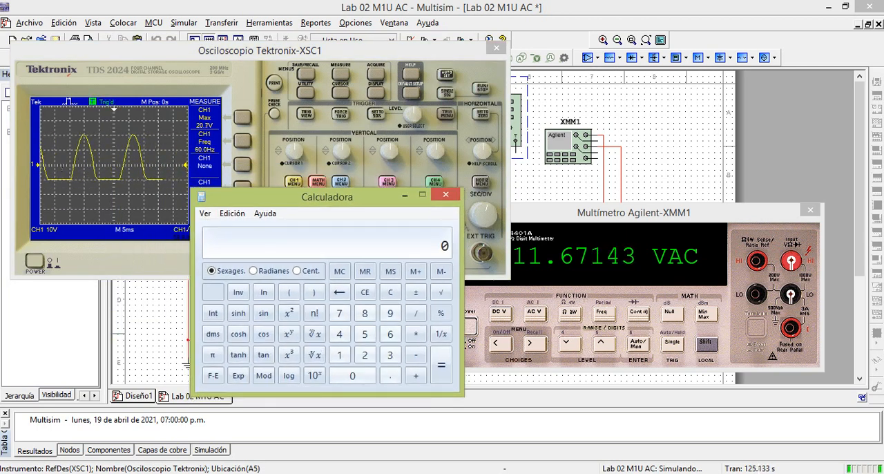
text(20.)
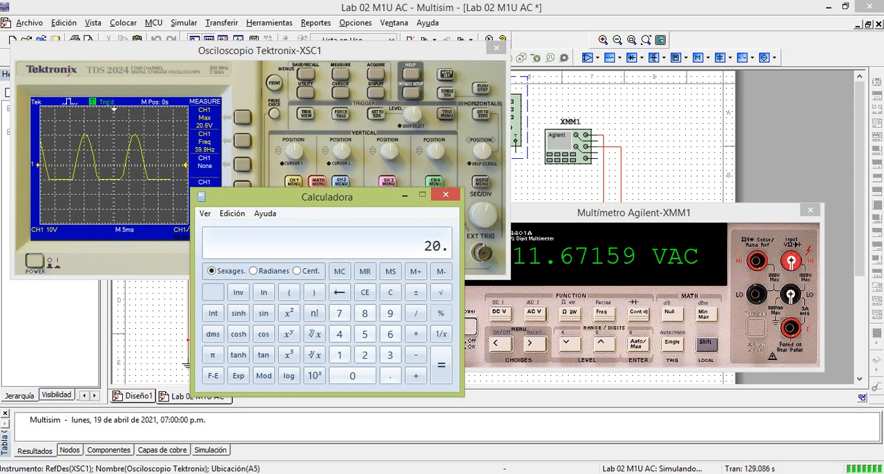
text(6 / 2)
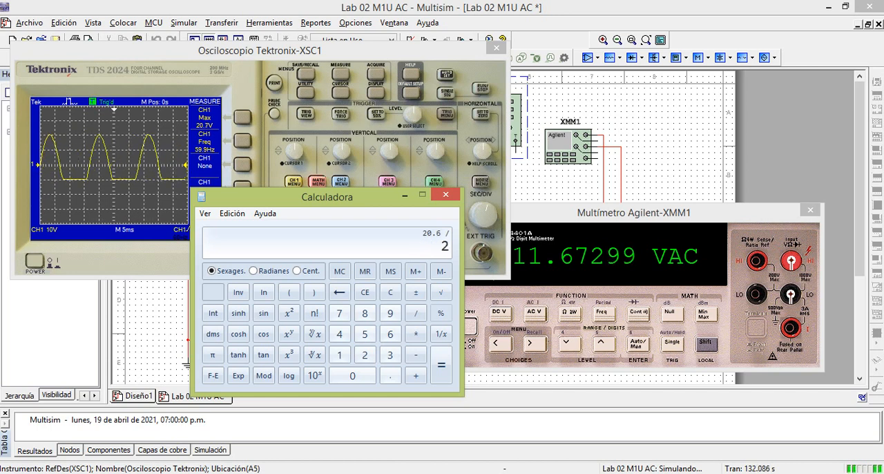
key(Return)
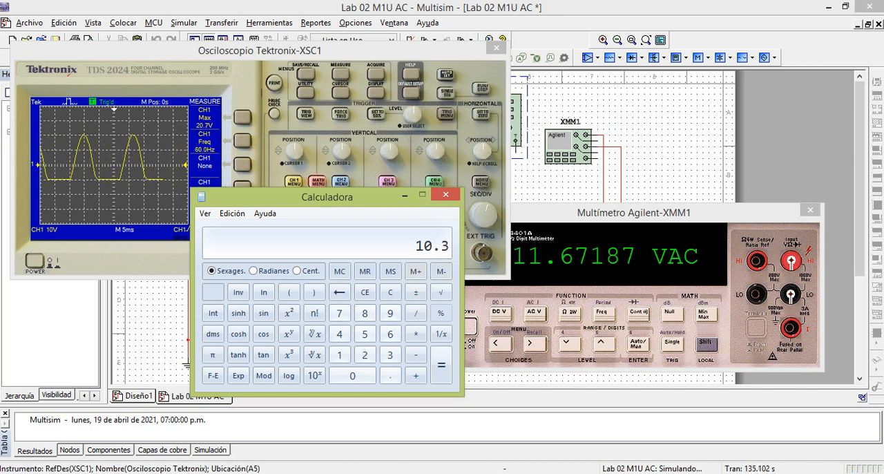
Check the half-wave Vrms formula in the PDF textbook and compare the calculated value with the multimeter's AC reading
key(alt+Tab)
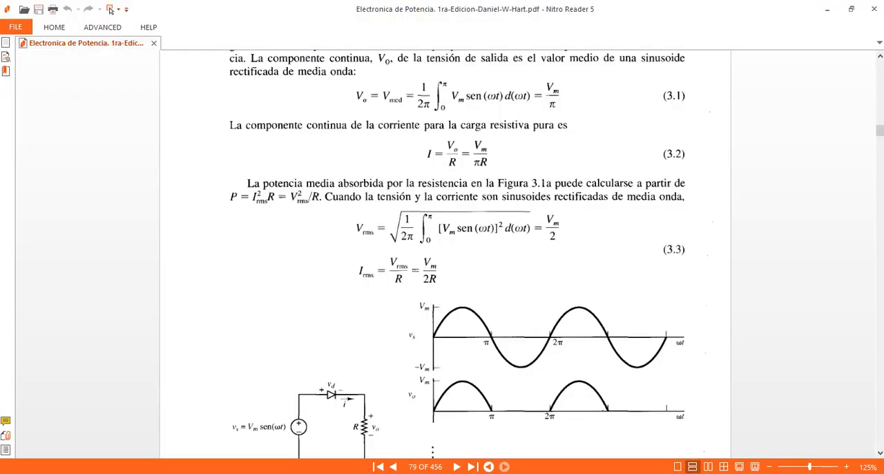
key(alt+Tab)
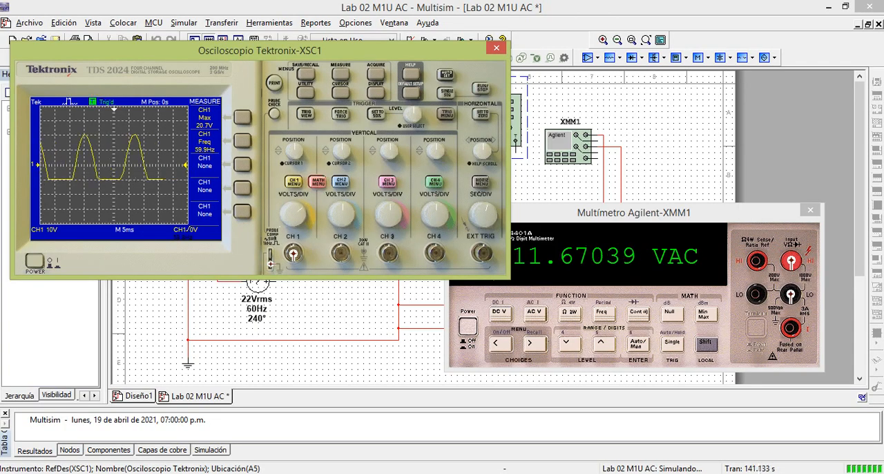
key(alt+Tab)
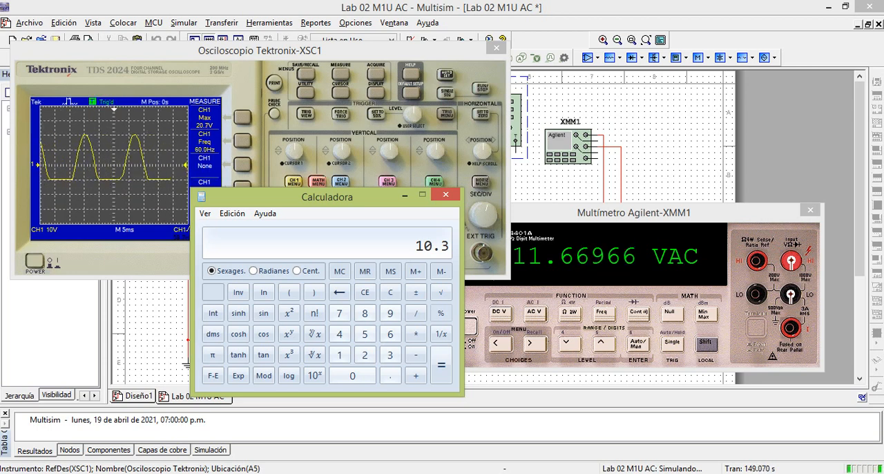
click(633, 212)
key(alt+Tab)
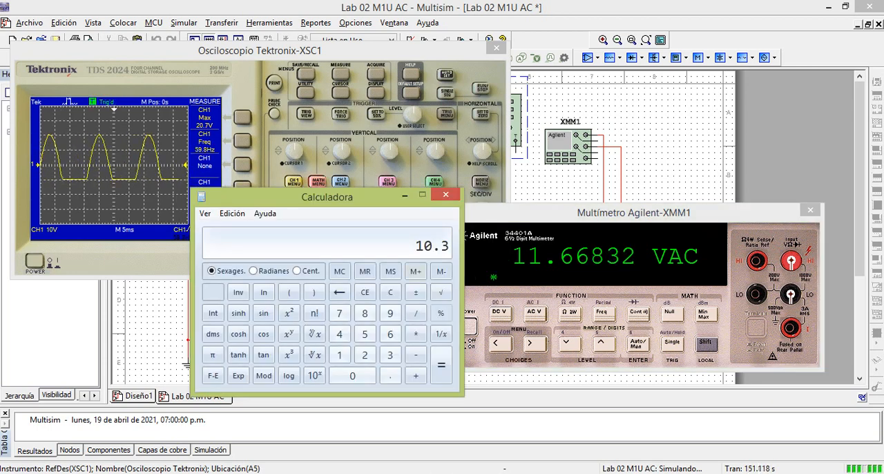
drag(327, 196, 267, 226)
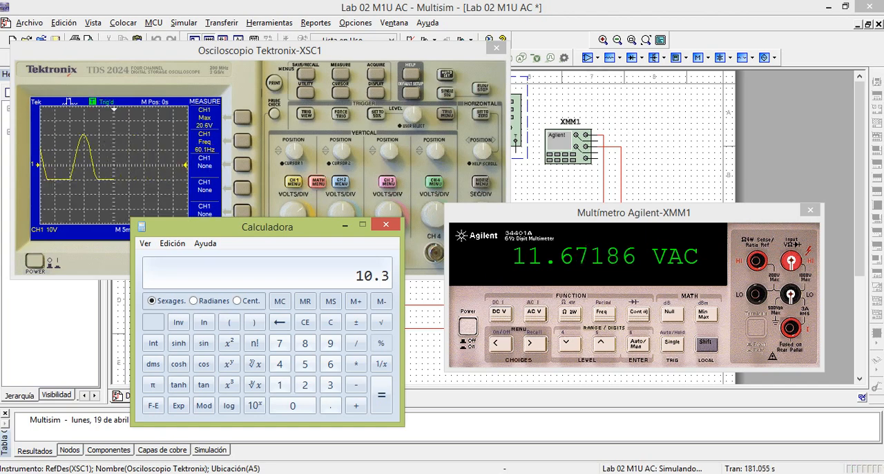
Minimize the calculator and close the multimeter and oscilloscope windows to uncover the circuit
click(345, 224)
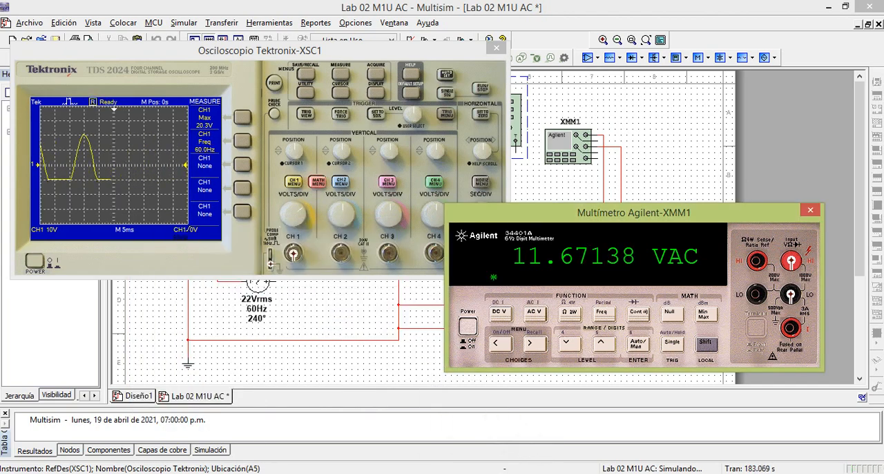
click(810, 209)
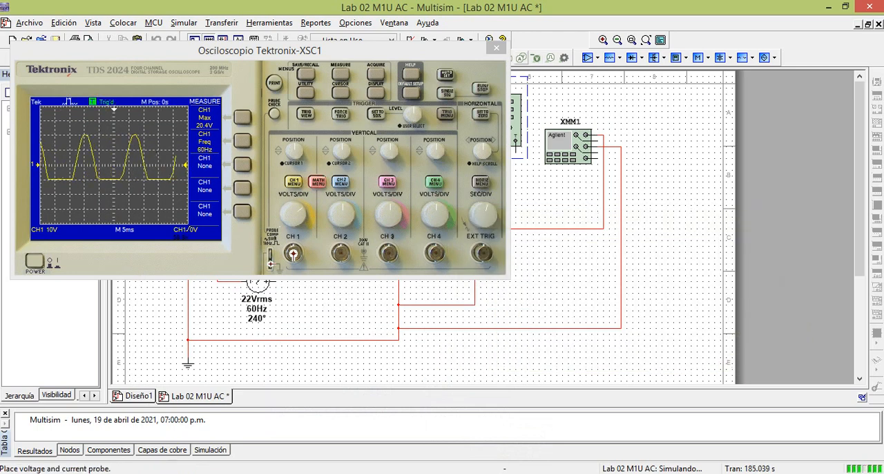
click(497, 48)
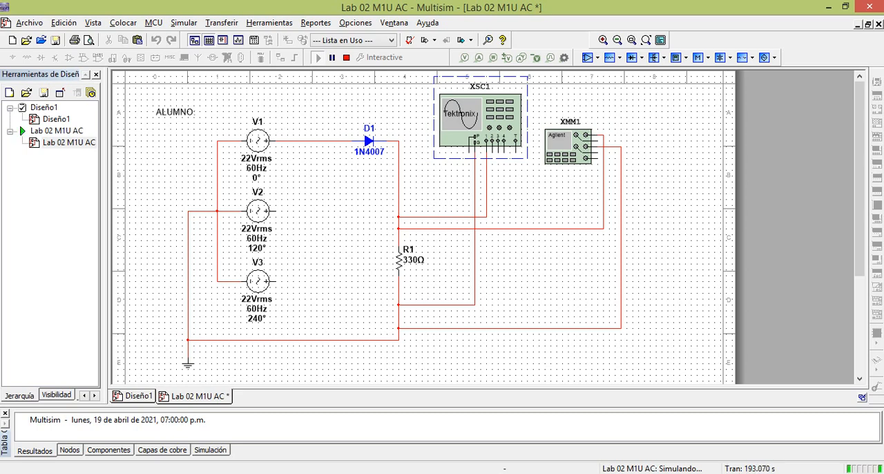
Review section B of the Word lab guide for the M2U circuit, its required measurements and the 10 Ω measuring resistor task
key(alt+Tab)
scroll(444, 448, down, 10)
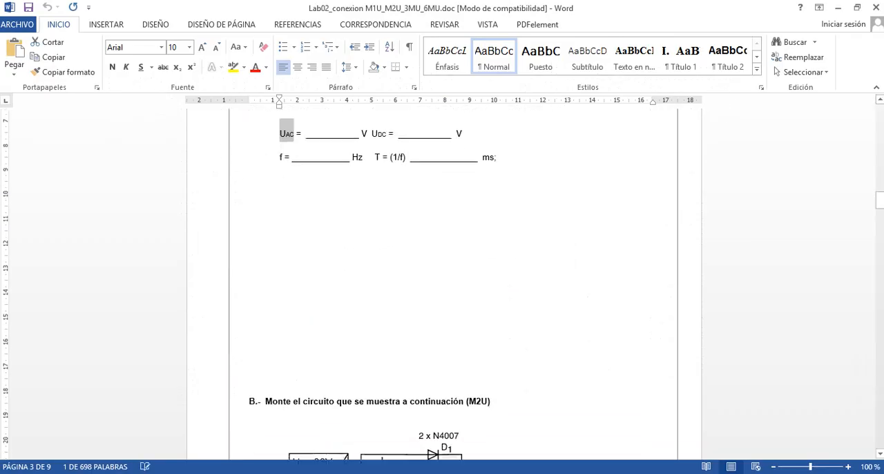
scroll(444, 290, down, 3)
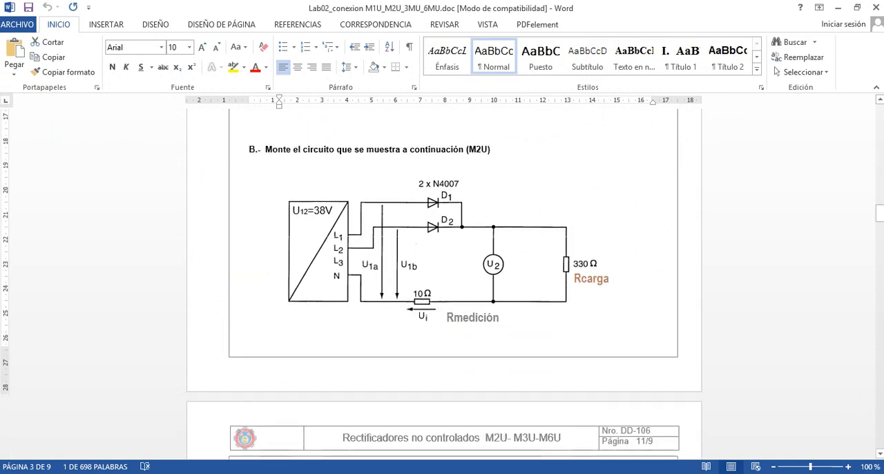
scroll(444, 290, down, 9)
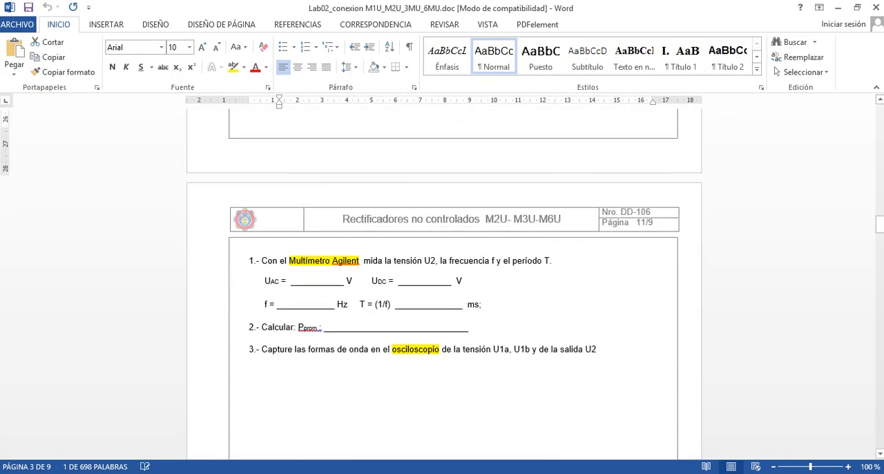
scroll(444, 290, down, 10)
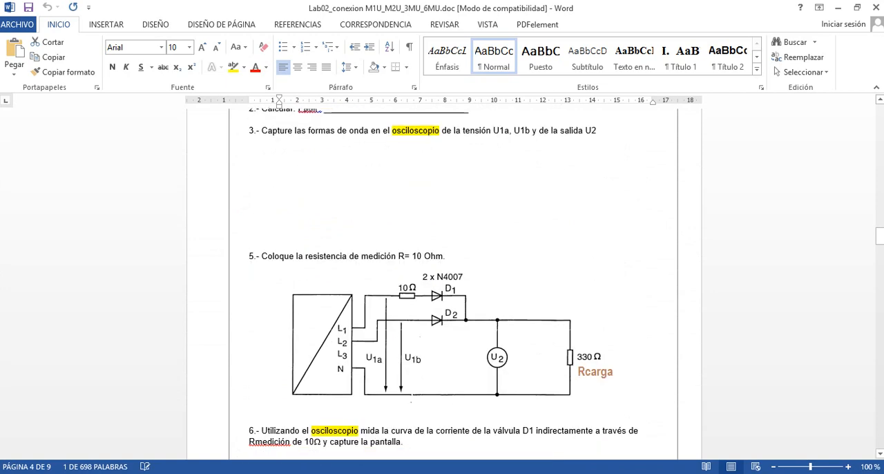
scroll(444, 290, down, 1)
Stop the Multisim simulation and add a second 1N4007 diode, copied from D1, wired between V2 and the R1 output line
key(alt+Tab)
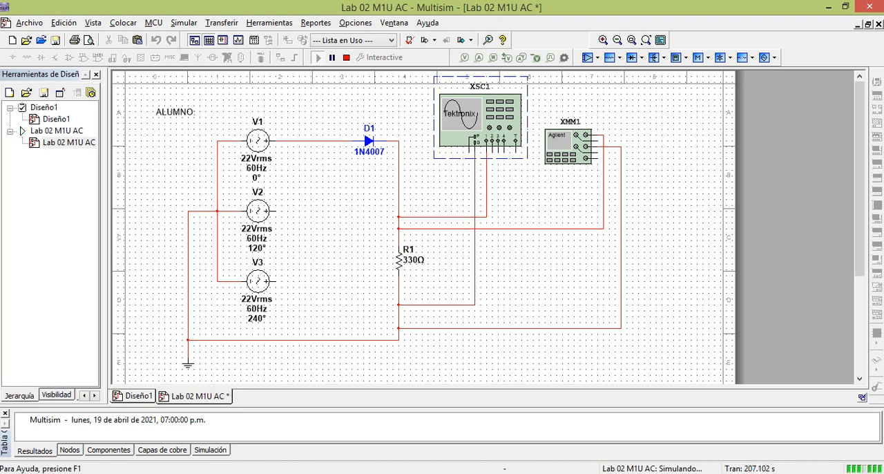
click(346, 58)
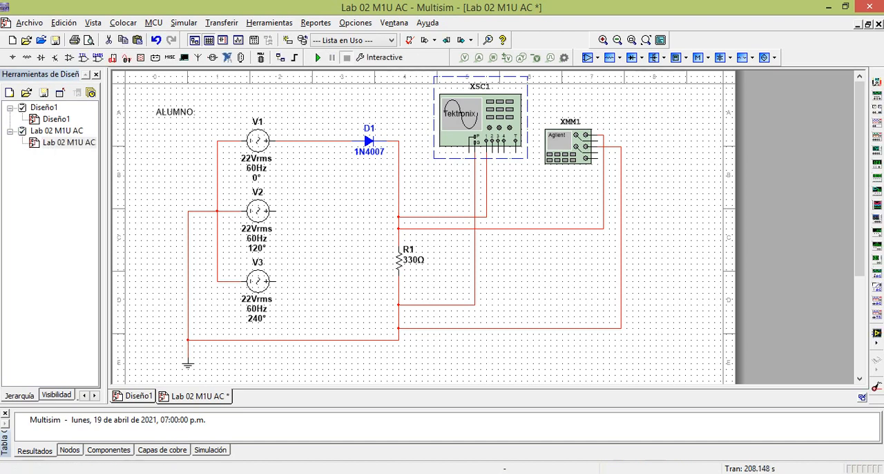
click(368, 140)
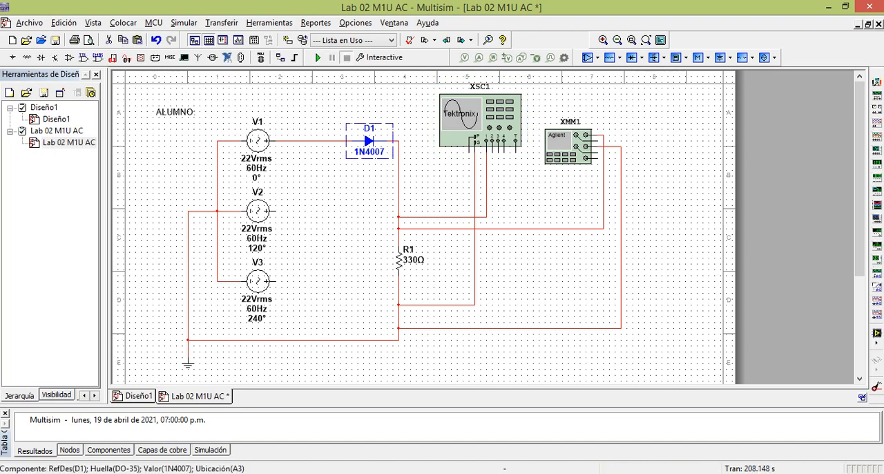
key(ctrl+v)
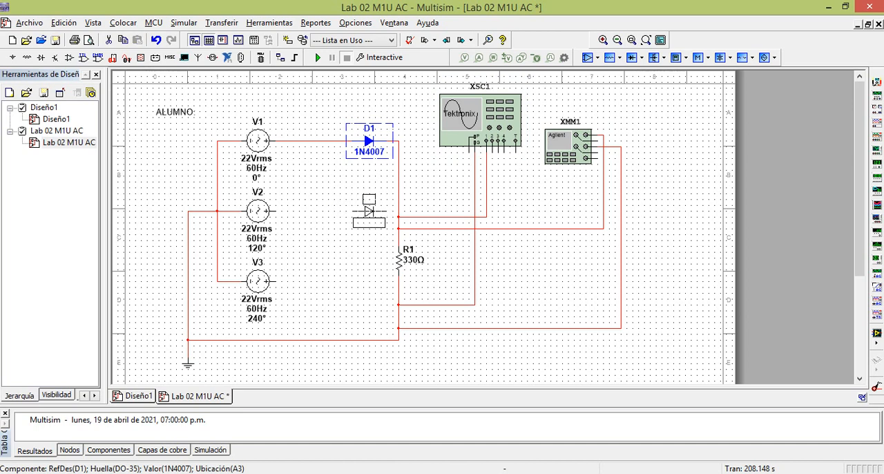
click(365, 210)
click(274, 211)
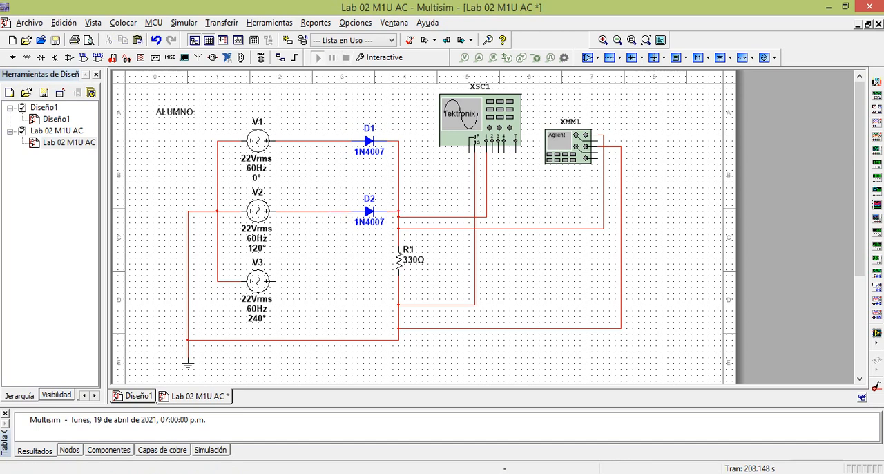
Run the simulation, view the M2U output waveform on oscilloscope channel 1 with DC coupling, and stop the simulation
click(317, 57)
double_click(478, 130)
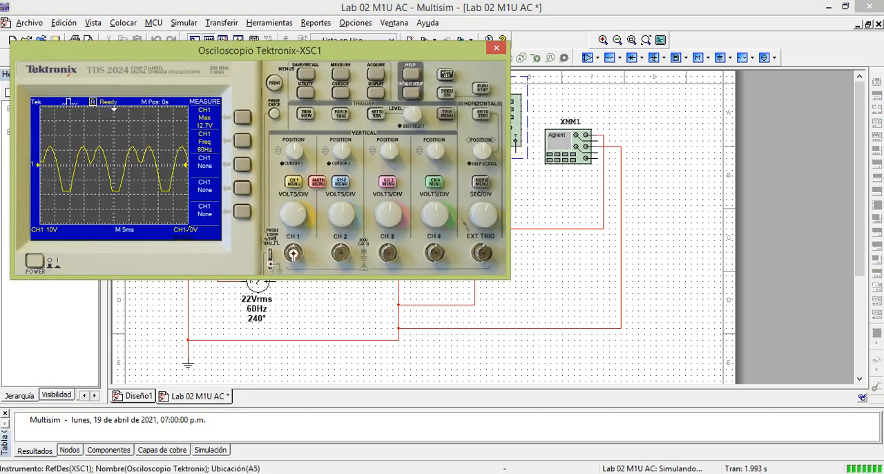
drag(414, 50, 691, 88)
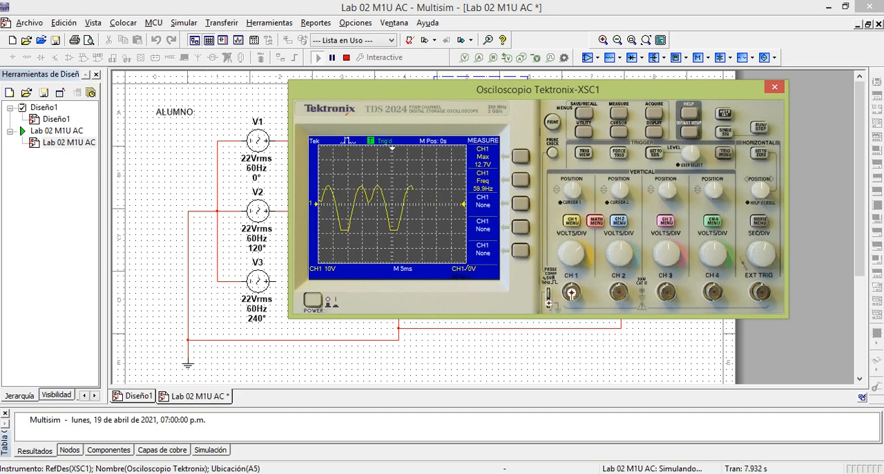
click(571, 221)
click(521, 156)
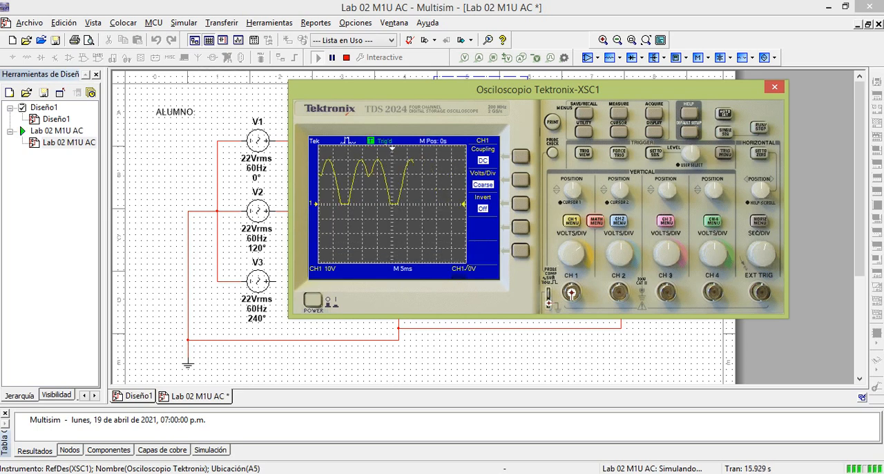
drag(538, 89, 649, 89)
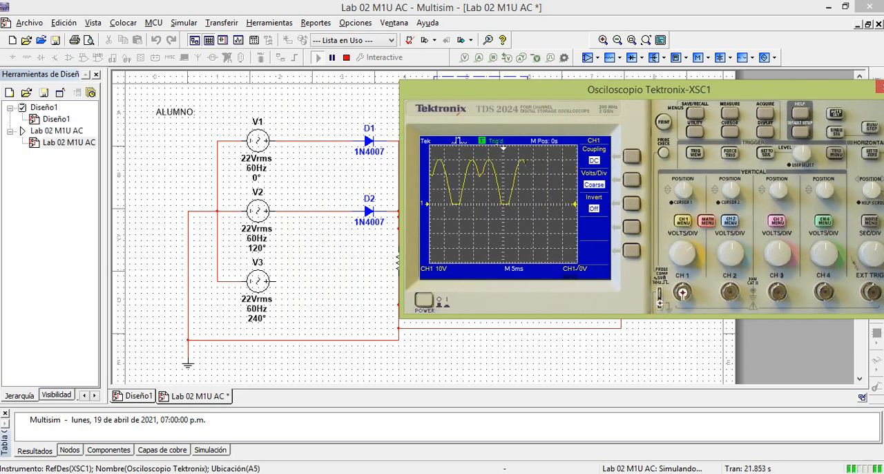
drag(649, 89, 621, 91)
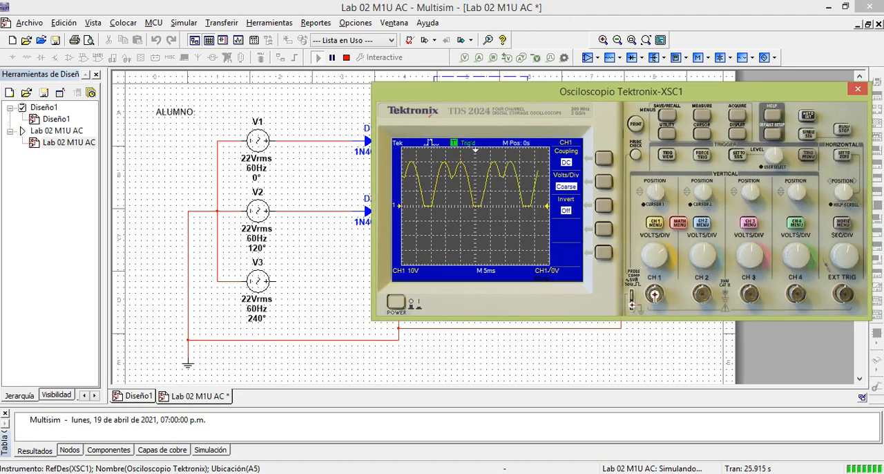
drag(622, 91, 588, 91)
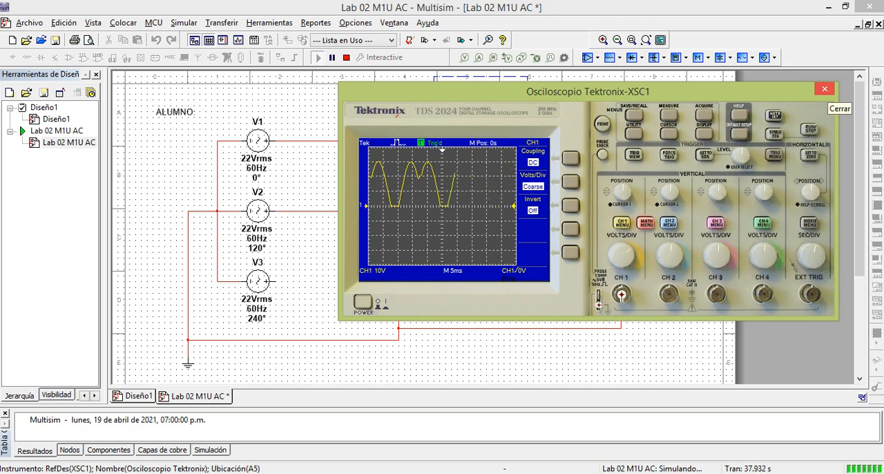
click(825, 90)
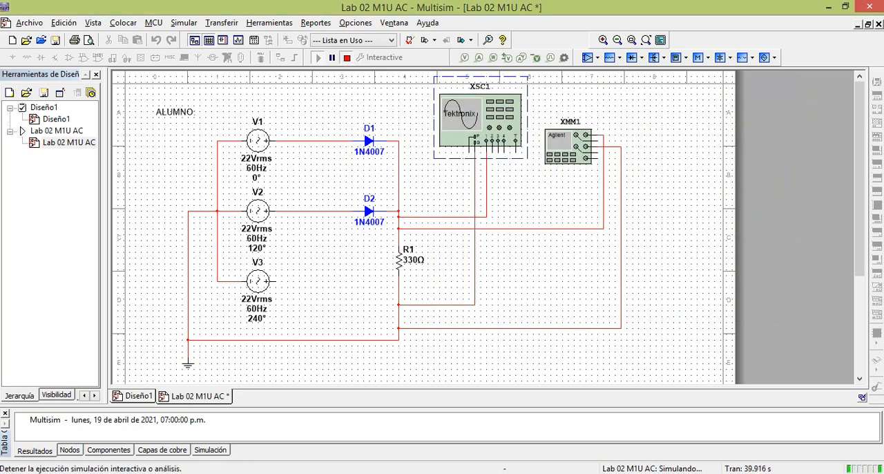
click(346, 57)
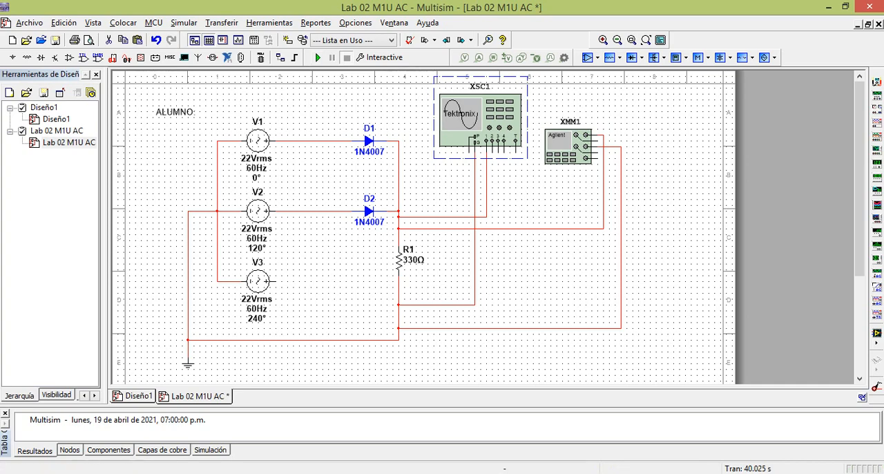
Check the 10 Ω measuring circuit in the Word lab guide, then delete the Agilent multimeter and both oscilloscope wires from the Multisim schematic
key(alt+Tab)
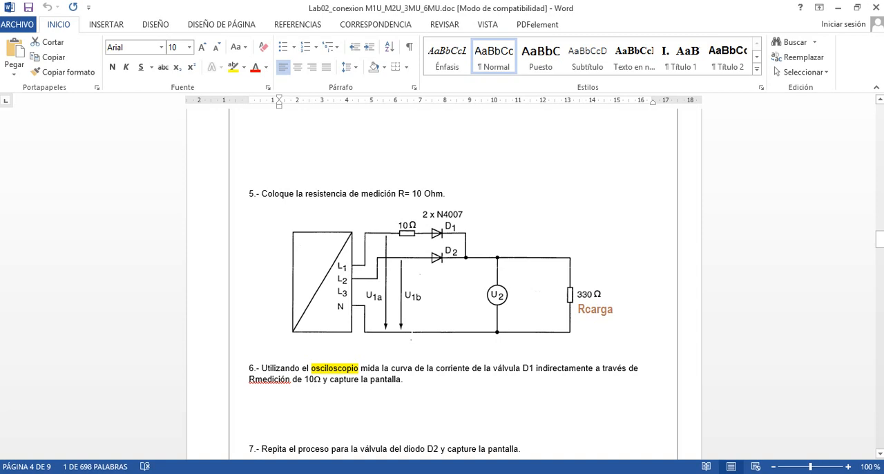
key(alt+Tab)
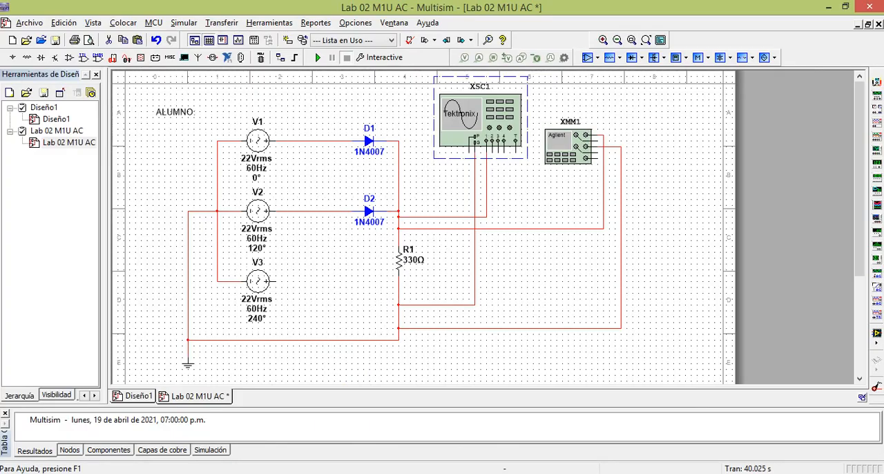
click(567, 150)
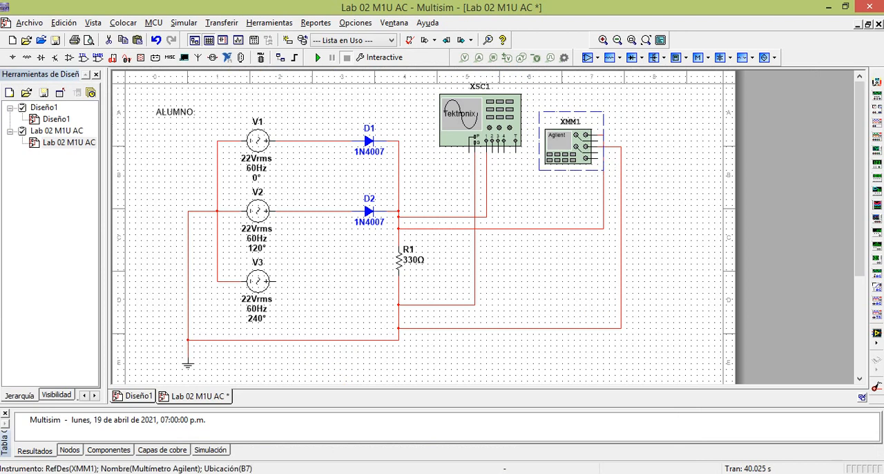
key(Delete)
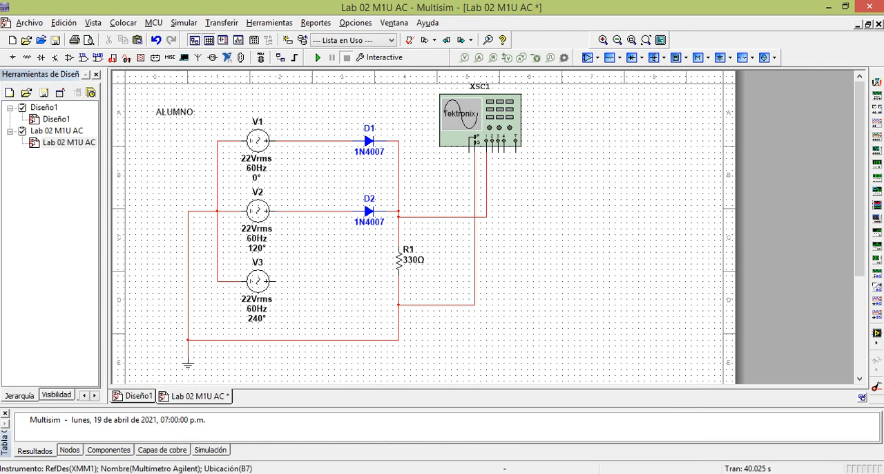
click(486, 185)
key(Delete)
click(475, 242)
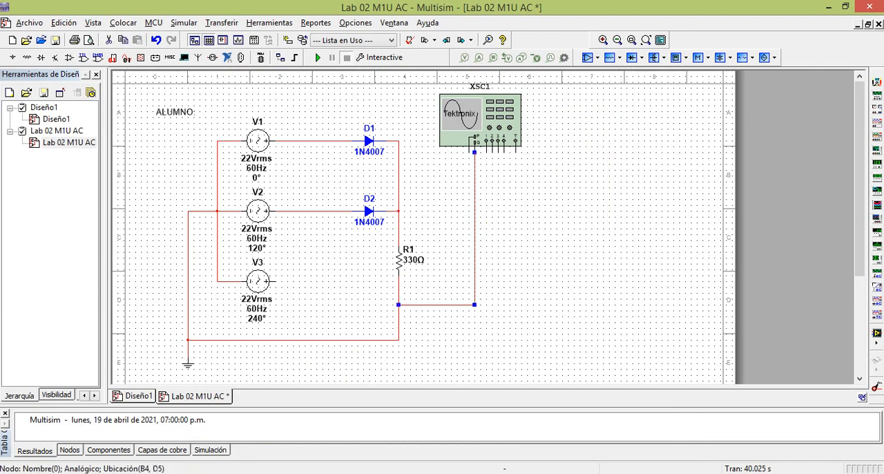
key(Delete)
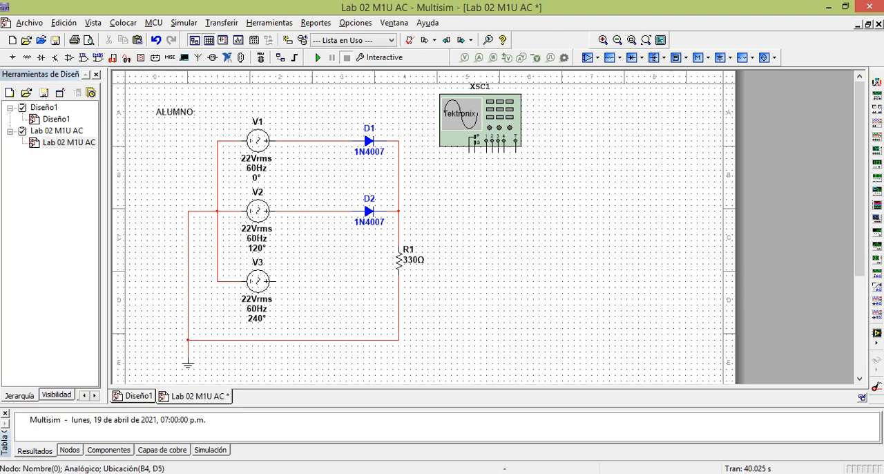
Remove the wire between V1 and D1 and place a copy of R1, rotated horizontally, in the gap
click(314, 141)
key(ctrl+x)
click(399, 260)
key(ctrl+c)
key(ctrl+v)
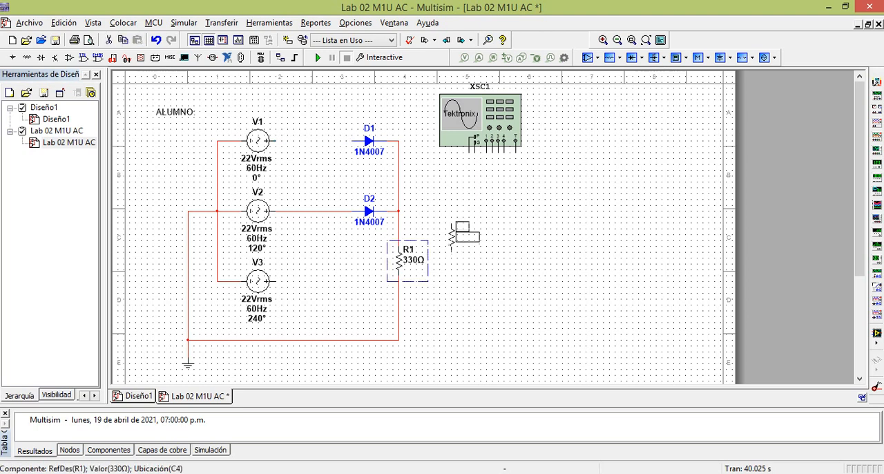
click(313, 148)
click(312, 148)
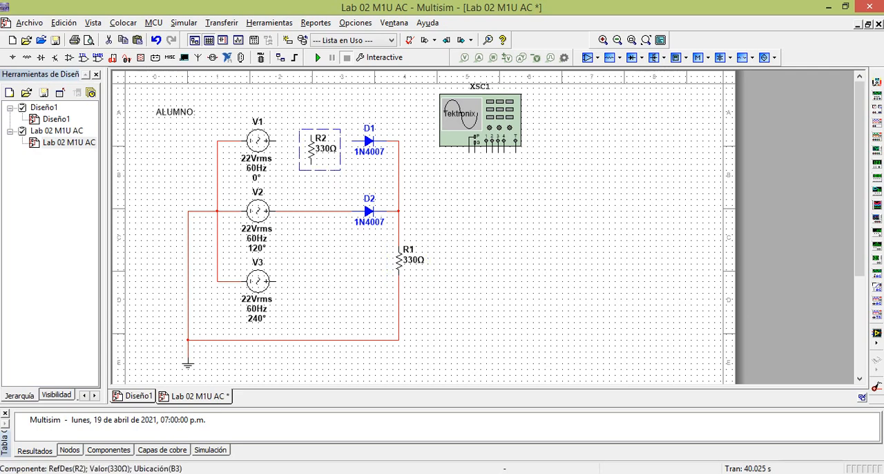
right_click(312, 148)
click(366, 110)
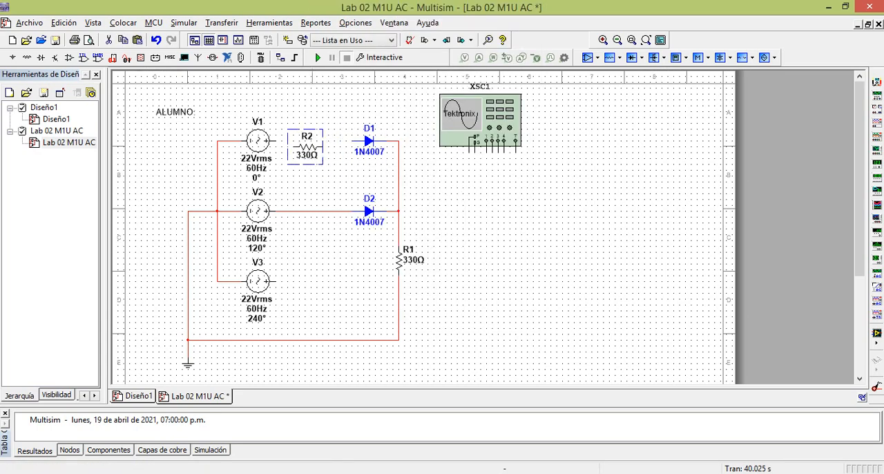
drag(308, 147, 313, 141)
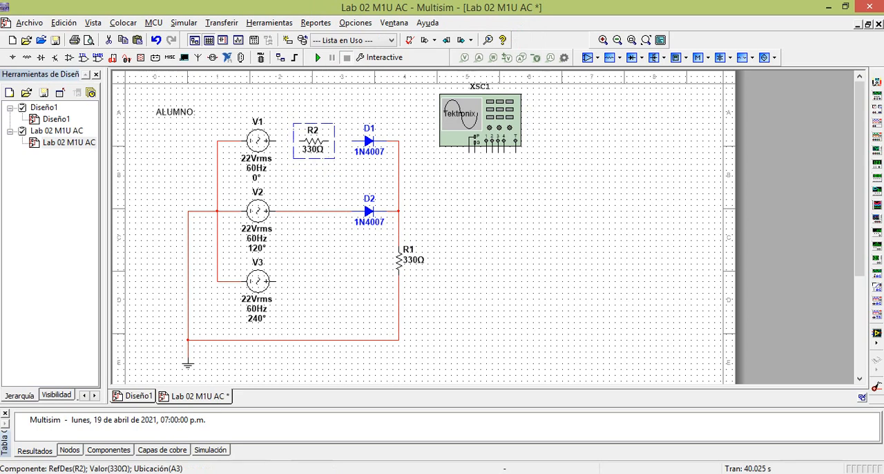
Set the R2 resistance to 10 Ω and wire it in series between V1 and D1
double_click(314, 141)
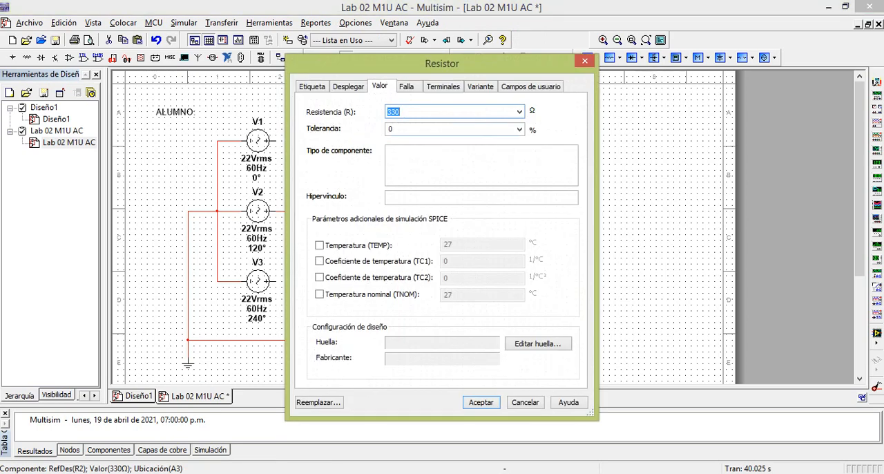
text(10)
key(Return)
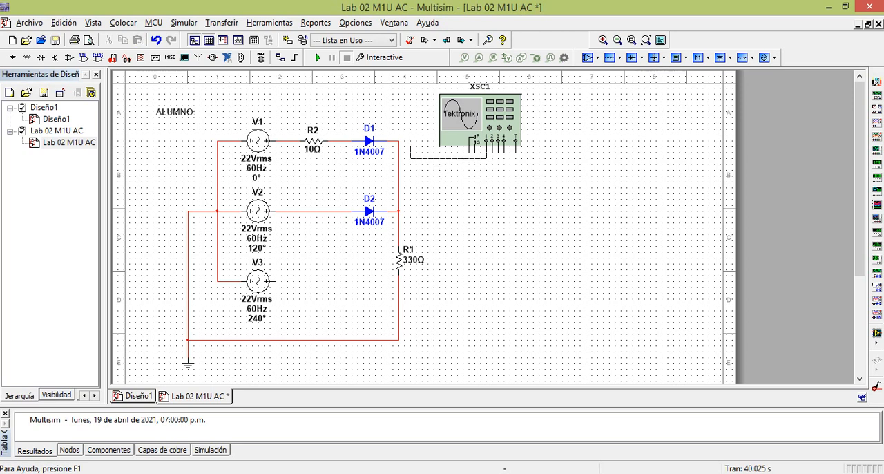
Wire oscilloscope channel 1 to the V1 side of R2 and the oscilloscope ground to its D1 side
click(486, 152)
click(416, 105)
click(293, 141)
click(474, 145)
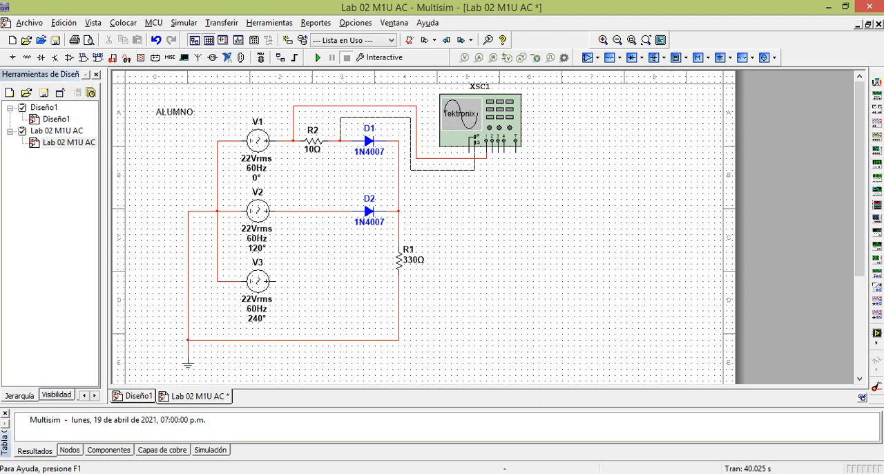
click(340, 141)
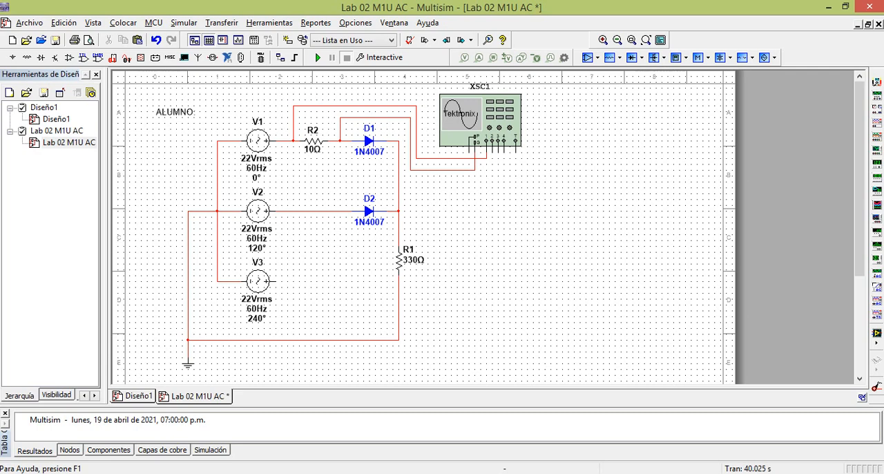
Run the simulation and display the R2 voltage on oscilloscope channel 1 at 500 mV per division with the Measure readings
click(317, 57)
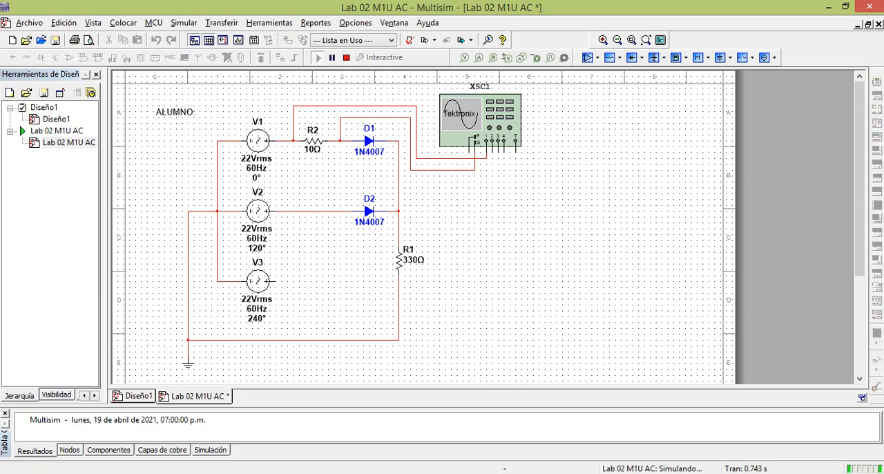
double_click(476, 119)
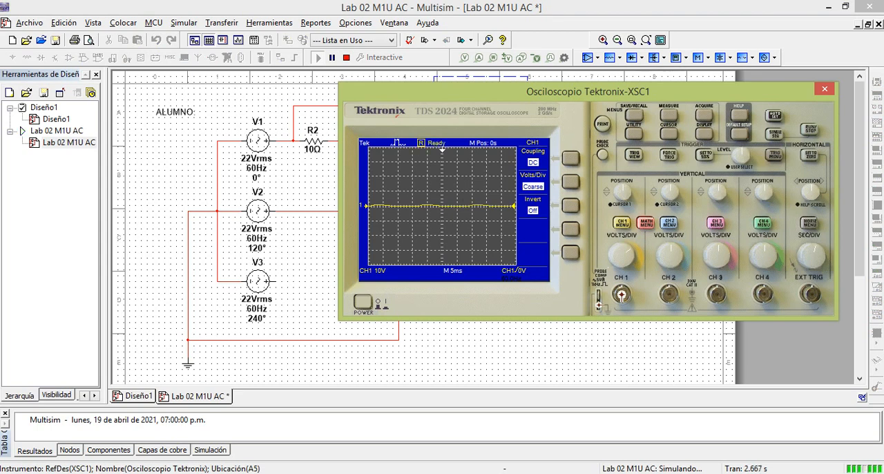
drag(511, 89, 552, 106)
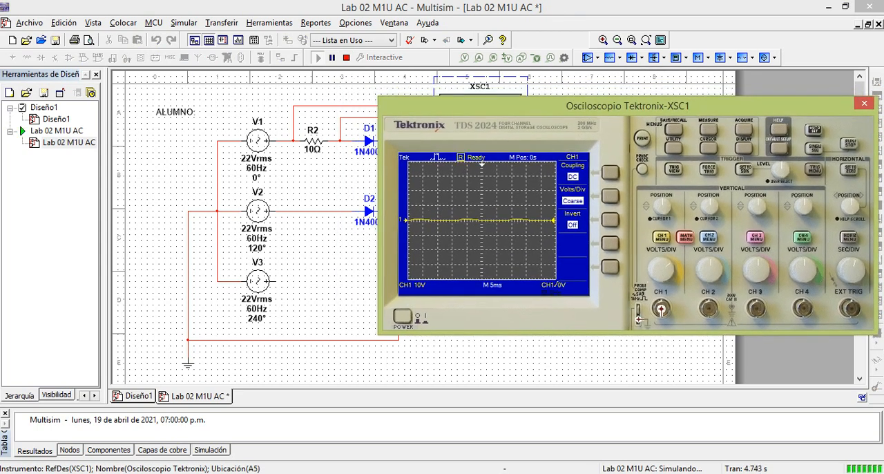
scroll(660, 270, up, 4)
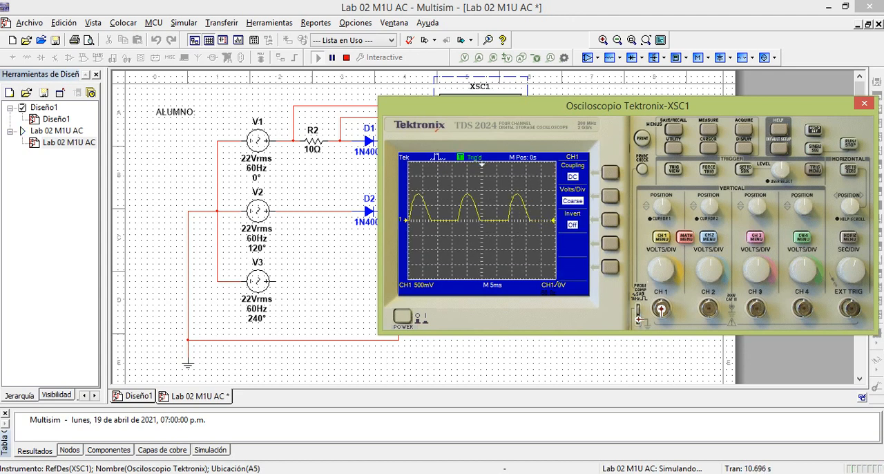
drag(615, 105, 649, 106)
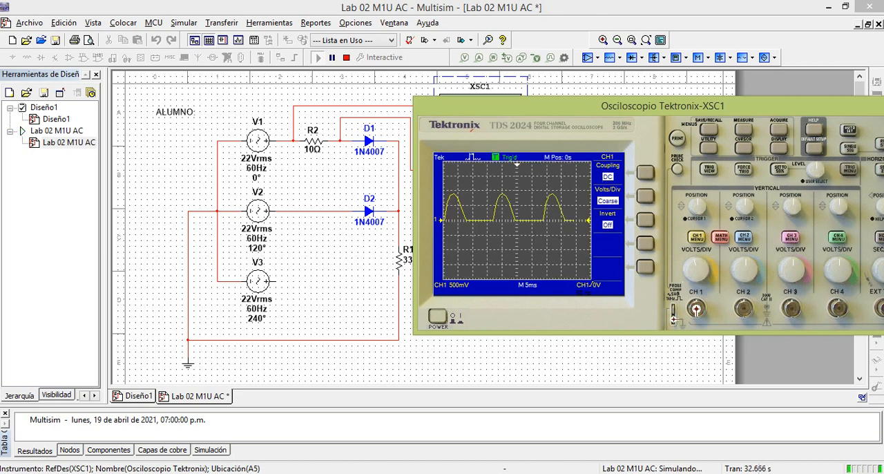
click(744, 129)
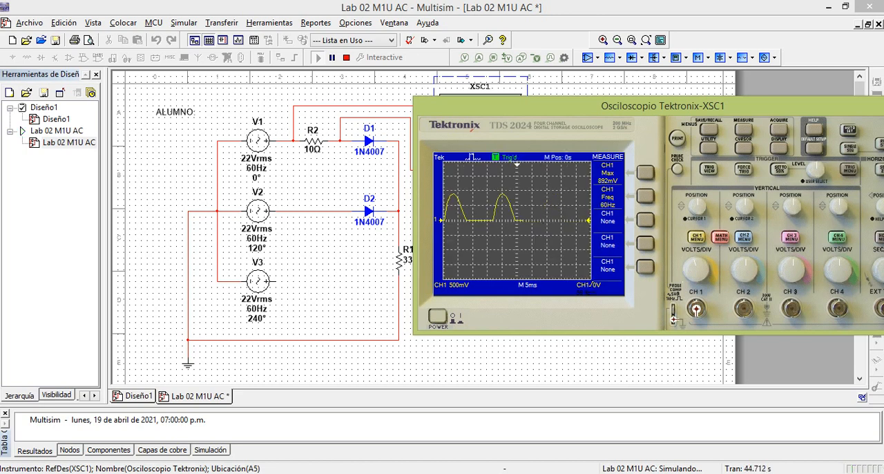
Review task 6 of the Word lab guide on measuring D1's current curve indirectly through the 10 Ω resistor, and return to Multisim
key(alt+Tab)
scroll(442, 276, down, 3)
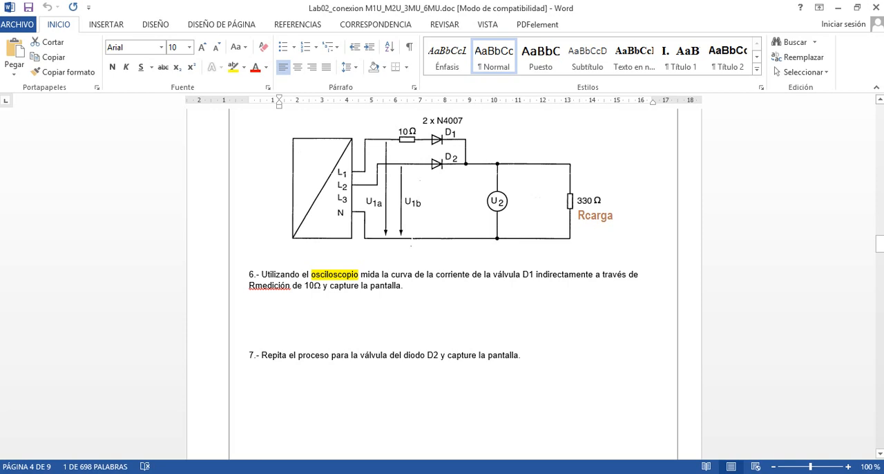
drag(391, 275, 536, 274)
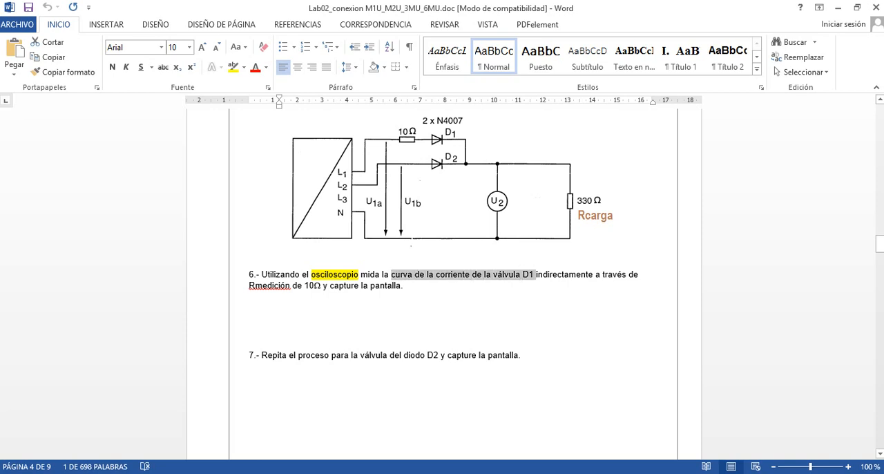
double_click(565, 275)
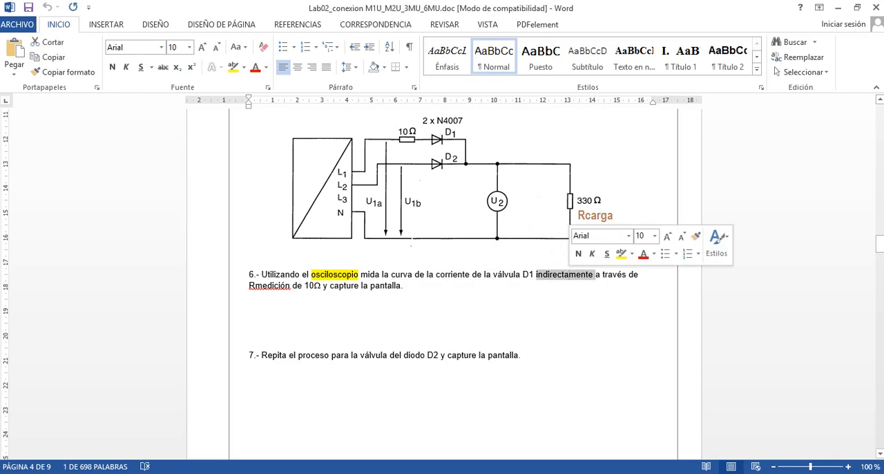
key(alt+Tab)
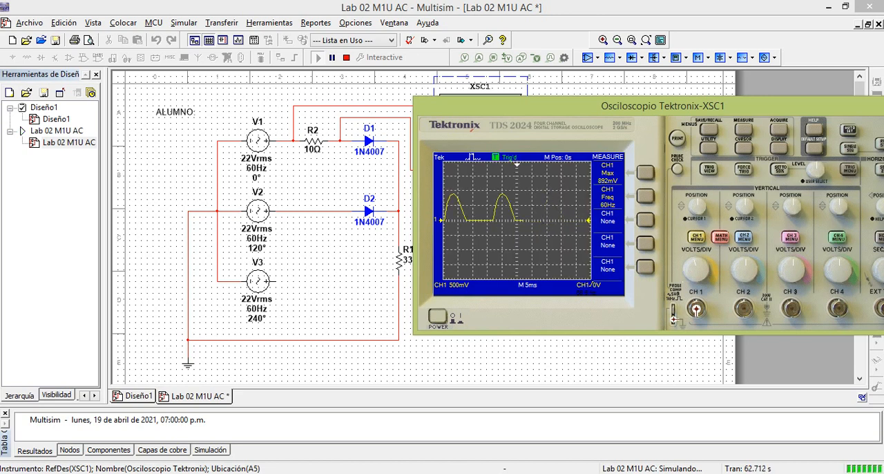
Switch to the calculator, clear it and divide 0.892 by π
key(alt+Tab)
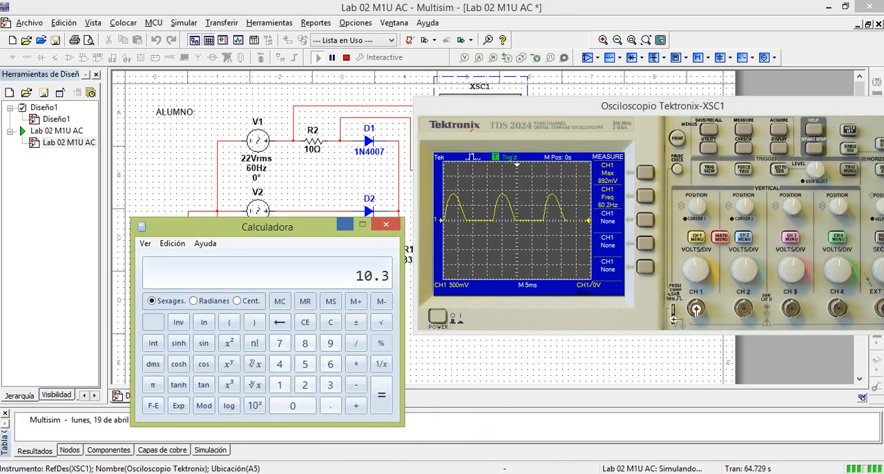
key(Escape)
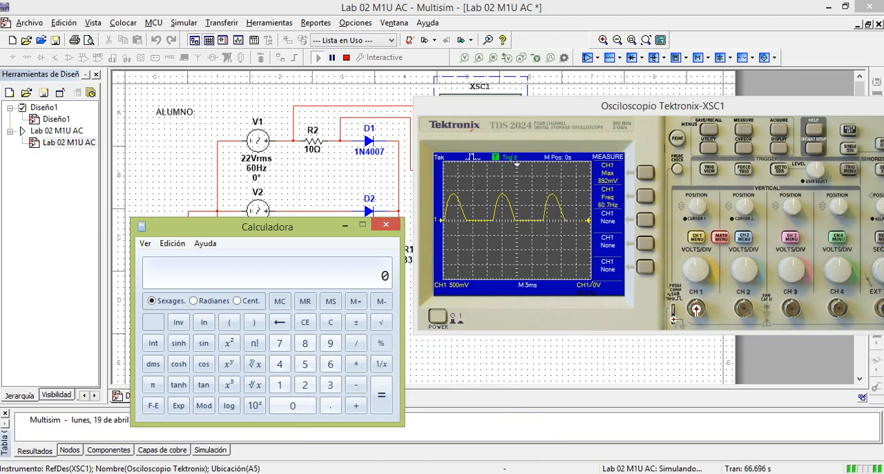
text(.)
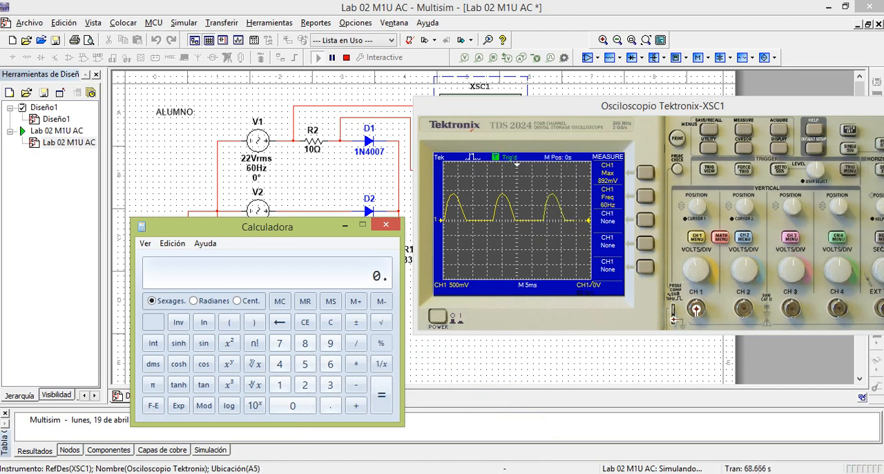
text(892)
key(slash)
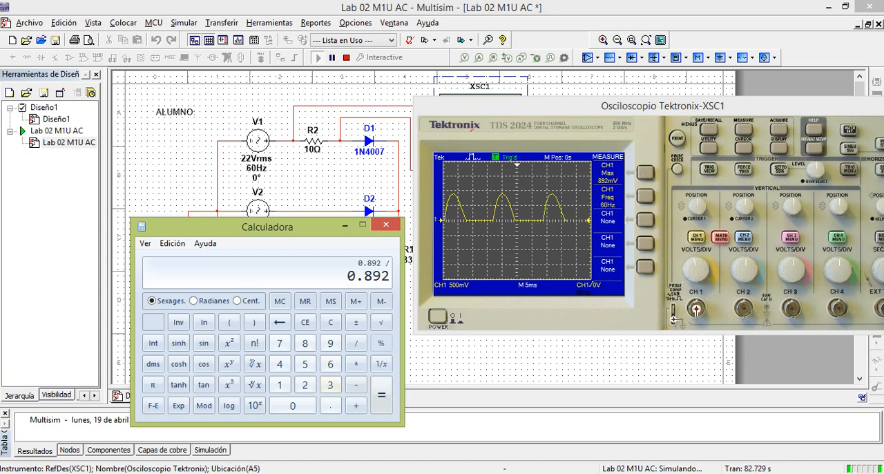
click(153, 383)
key(Return)
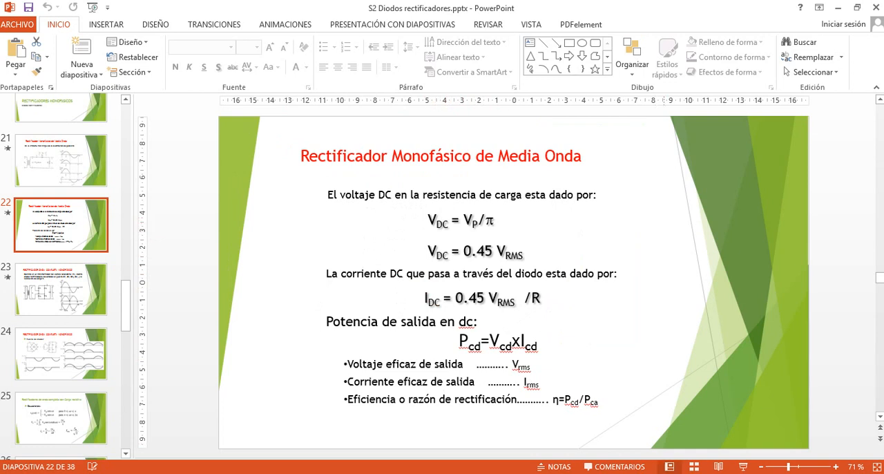
Consult the half-wave rectifier formulas in the power electronics PDF and divide the calculator's result by 10
key(alt+Tab)
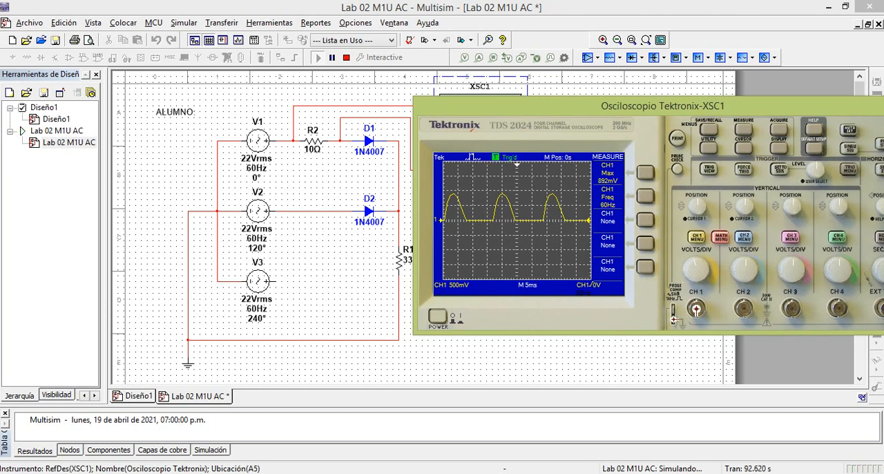
key(alt+Tab)
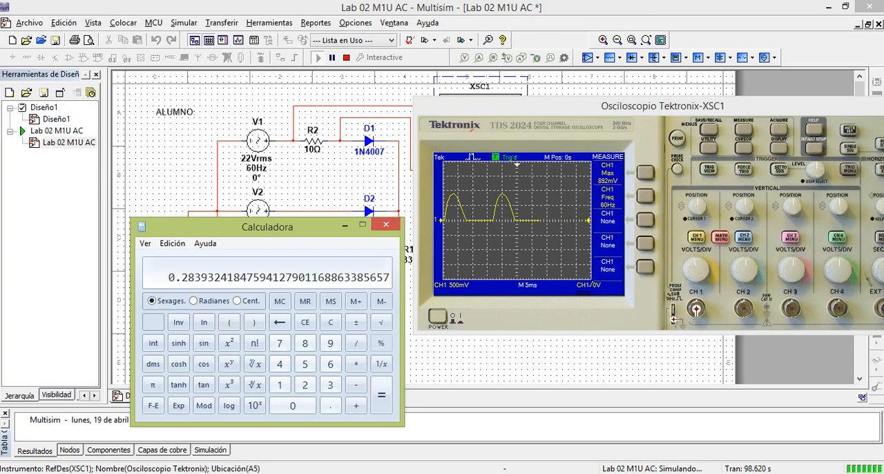
key(alt+Tab)
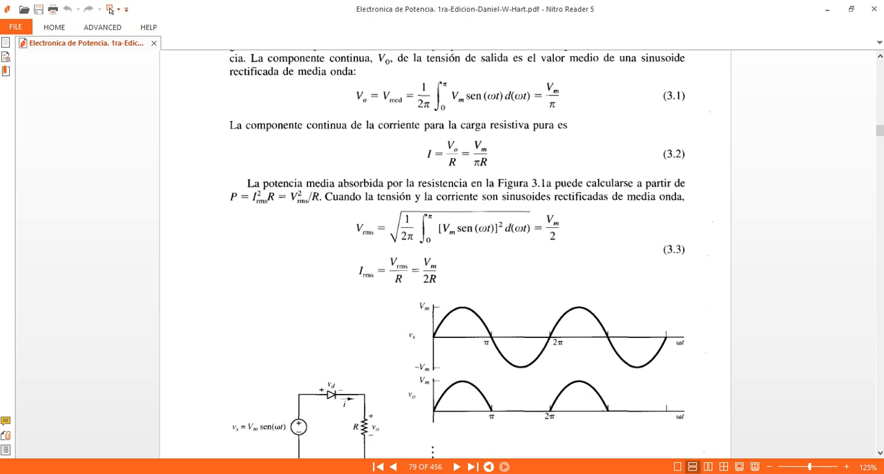
key(alt+Tab)
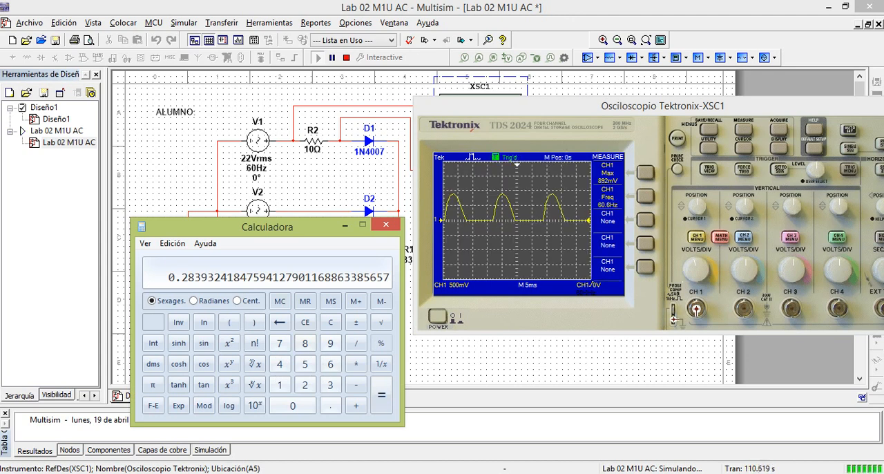
key(slash)
text(10)
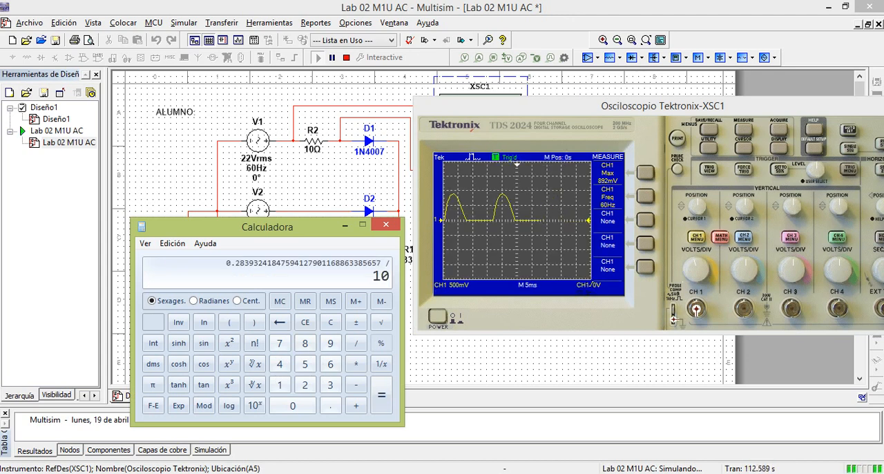
key(Return)
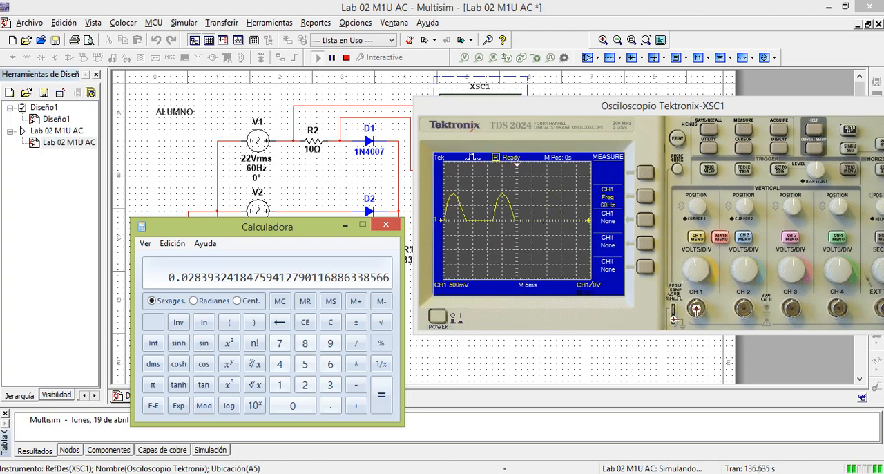
Switch to the Word lab guide and go back from task 6 to the M1U calculation fields for UDC and IDC
key(alt+Tab)
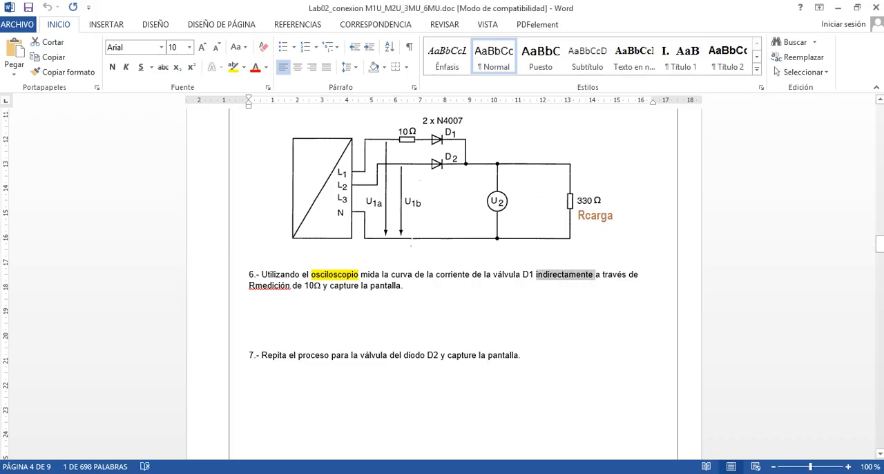
click(250, 297)
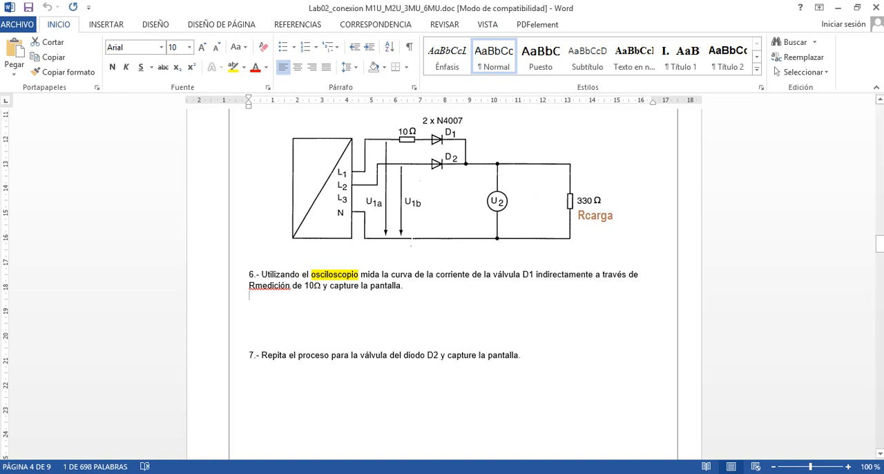
scroll(442, 296, up, 3)
scroll(442, 279, up, 15)
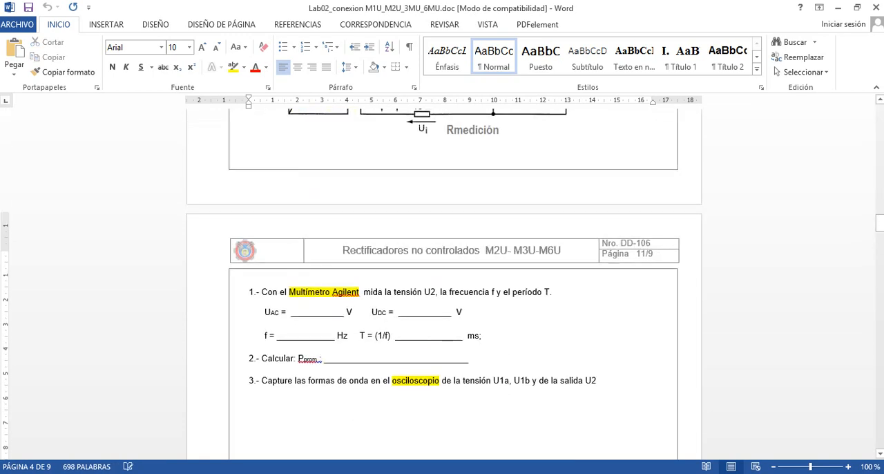
scroll(442, 279, up, 15)
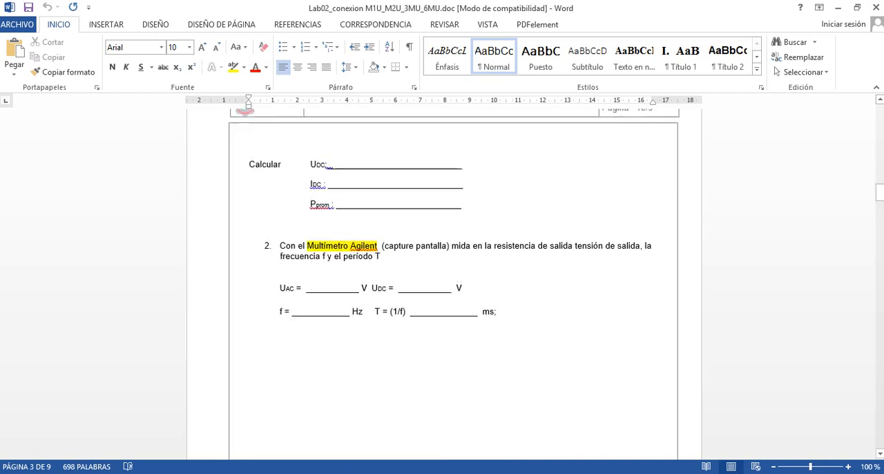
click(317, 258)
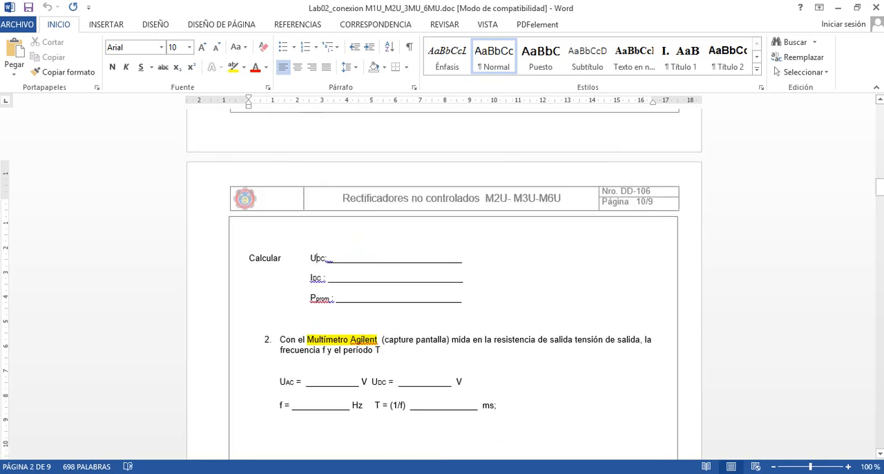
click(316, 278)
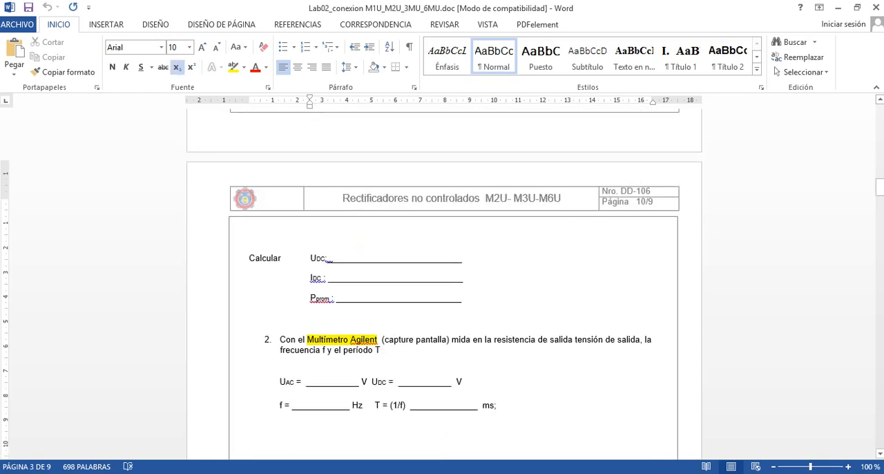
Compare the half-wave rectifier formulas 3.1 to 3.3 in the power electronics PDF with the guide's UDC, IDC and Pprom fields
key(alt+Tab)
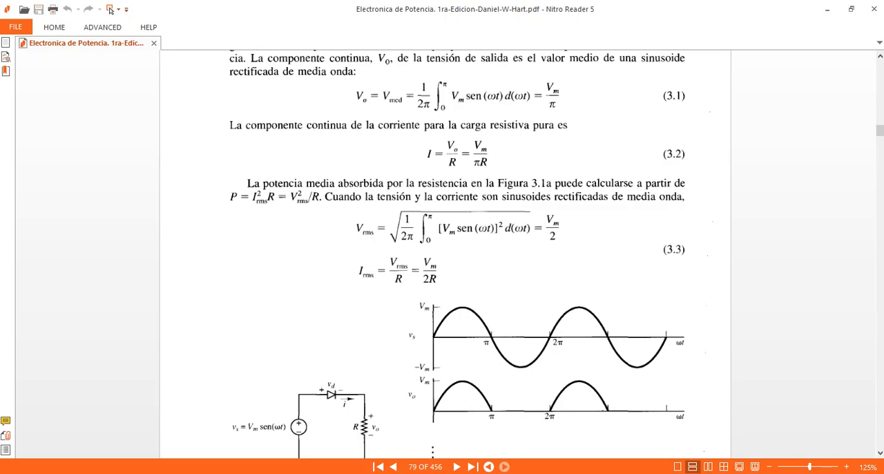
key(alt+Tab)
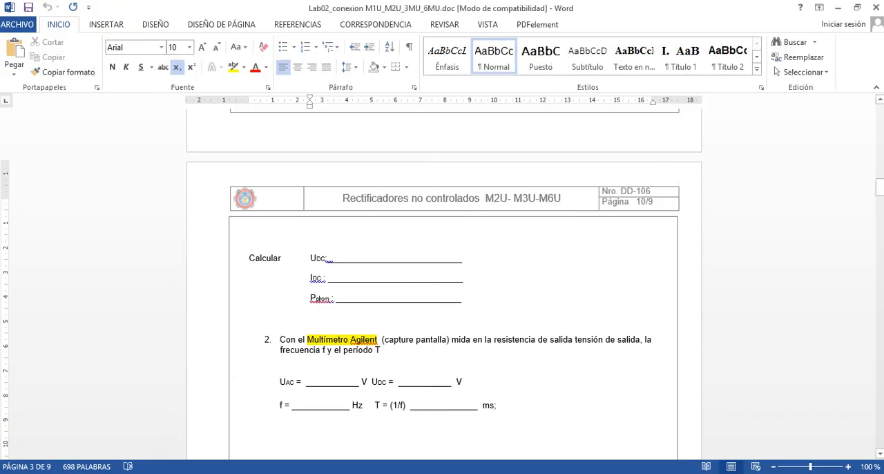
click(319, 257)
click(318, 277)
key(alt+Tab)
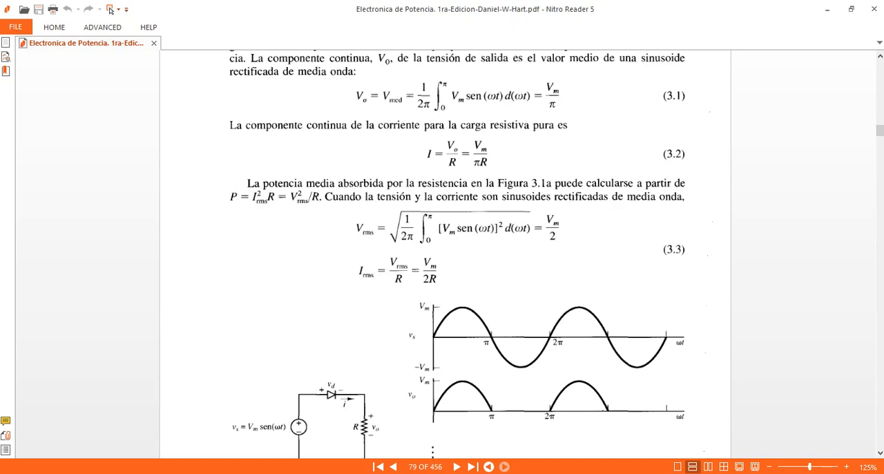
key(alt+Tab)
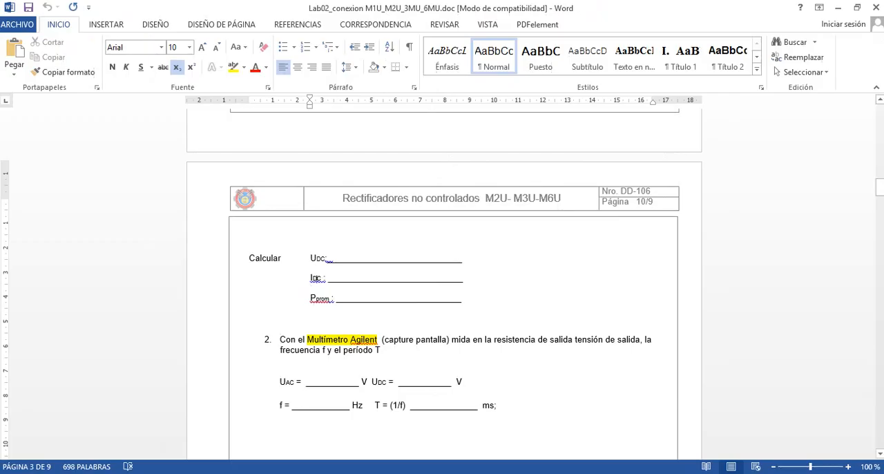
Review the remaining tasks of the lab guide, from the M2U measurements through the M3U circuit to the M6U circuit
scroll(442, 276, down, 8)
scroll(442, 276, down, 20)
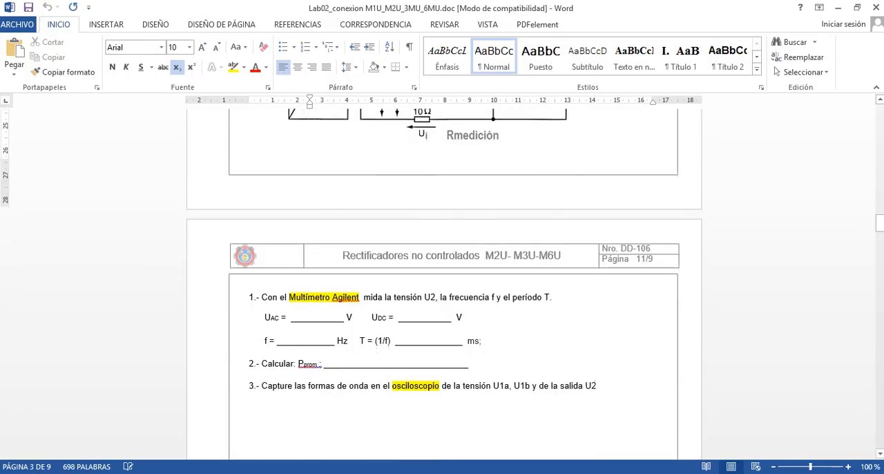
scroll(442, 276, down, 15)
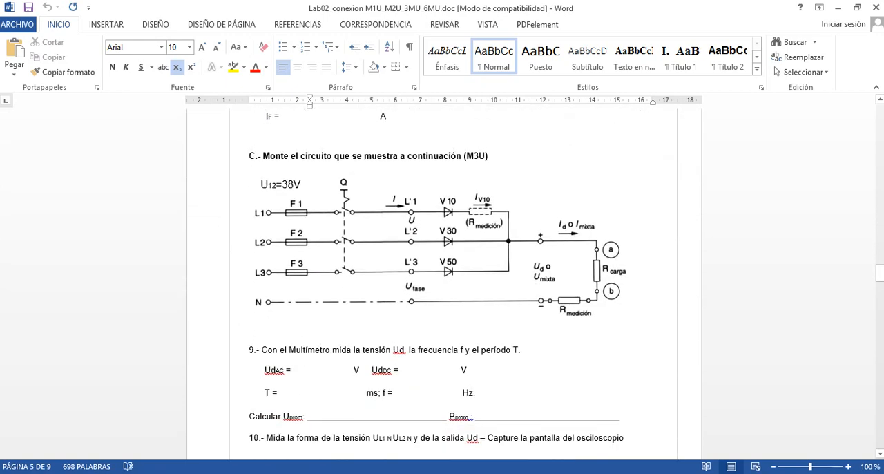
scroll(442, 276, down, 15)
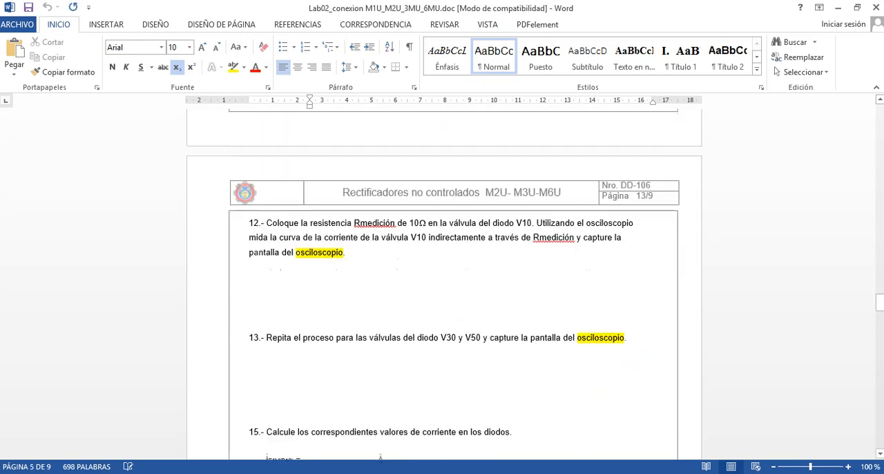
scroll(442, 276, down, 15)
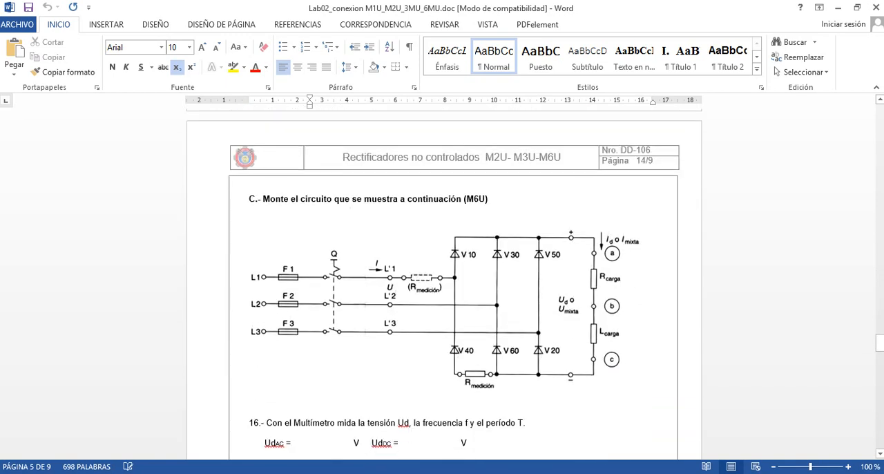